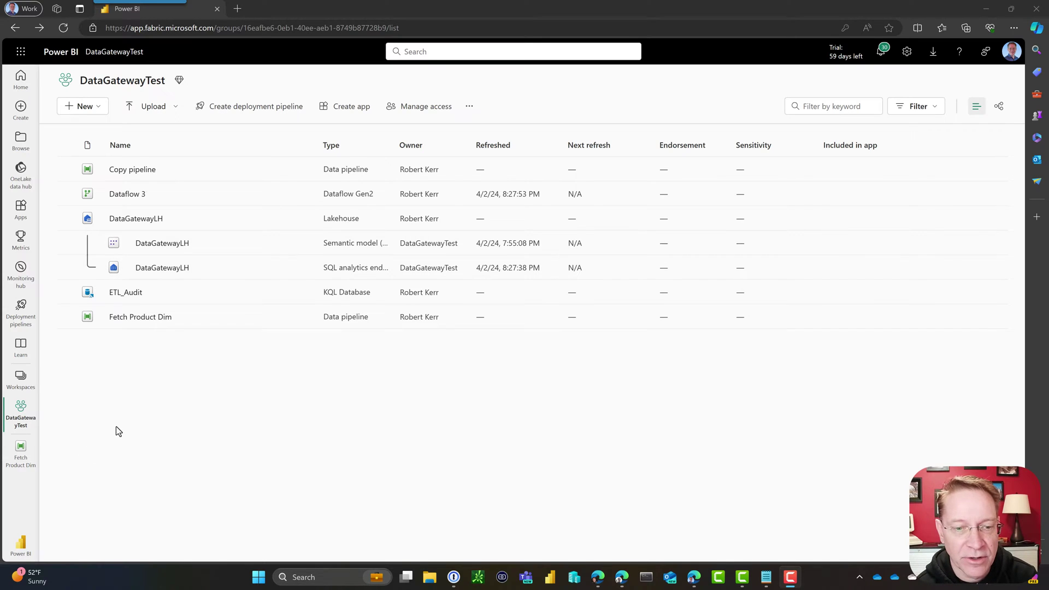
# - Switch to Data Engineering and create a data pipeline named 'Import Snowflake Order Data'
pyautogui.click(21, 544)
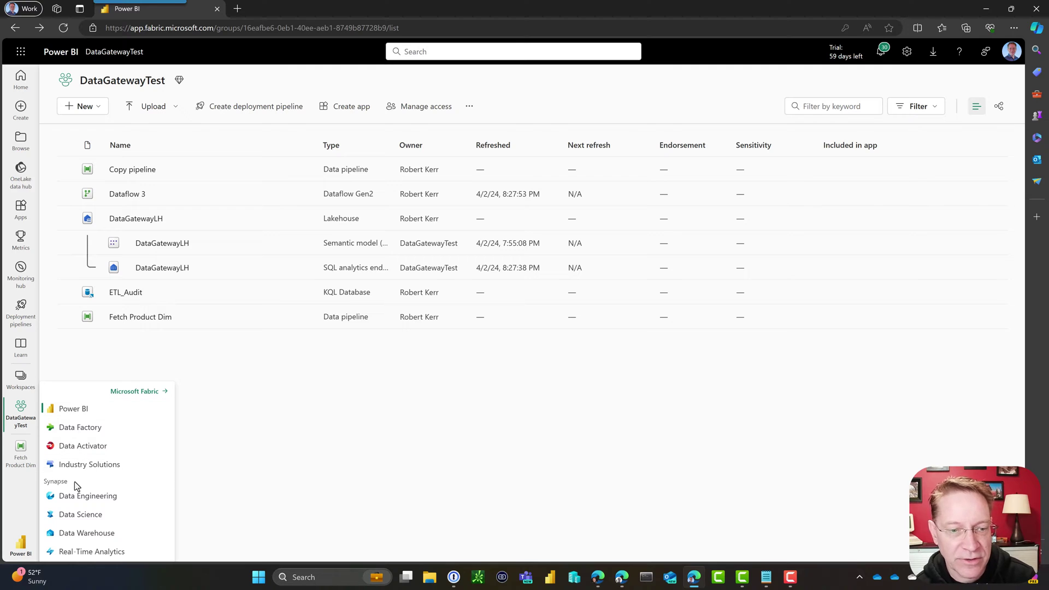
pyautogui.click(74, 496)
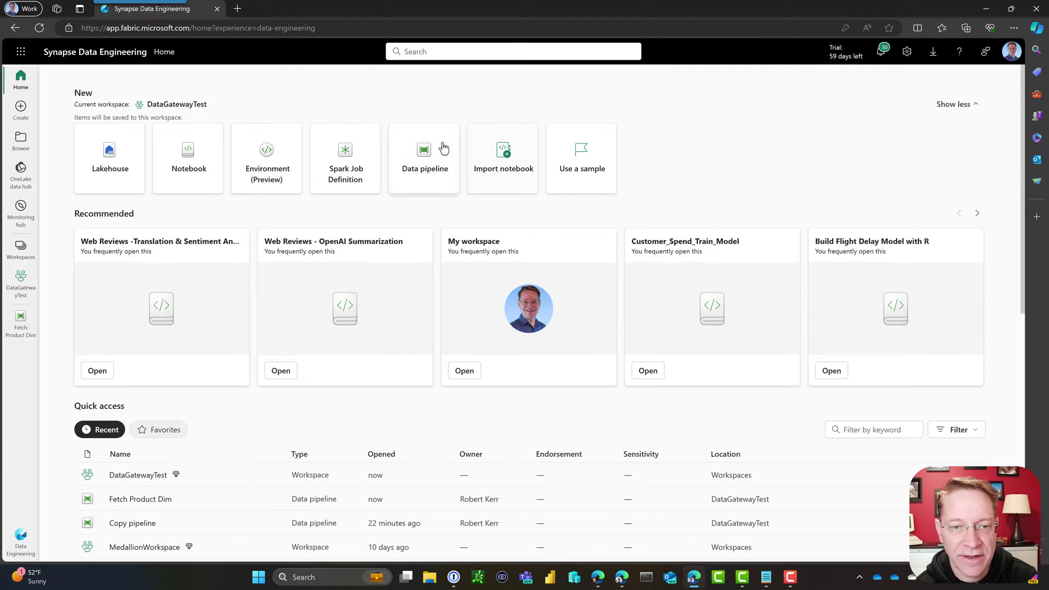
pyautogui.click(436, 151)
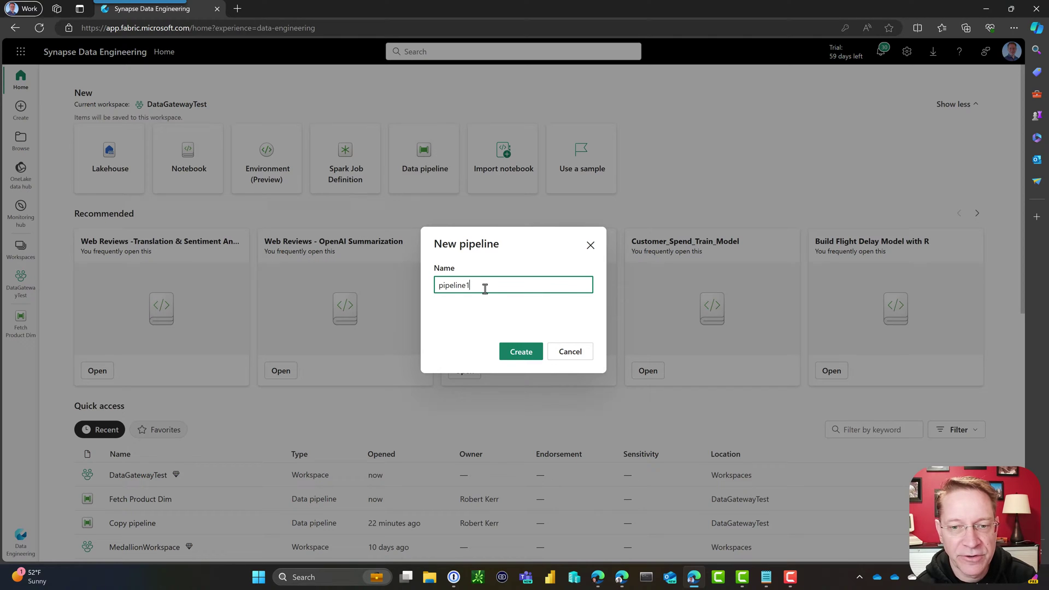
pyautogui.press('BackSpace')
pyautogui.press('BackSpace')
pyautogui.press('BackSpace')
pyautogui.press('BackSpace')
pyautogui.press('BackSpace')
pyautogui.press('BackSpace')
pyautogui.press('BackSpace')
pyautogui.press('BackSpace')
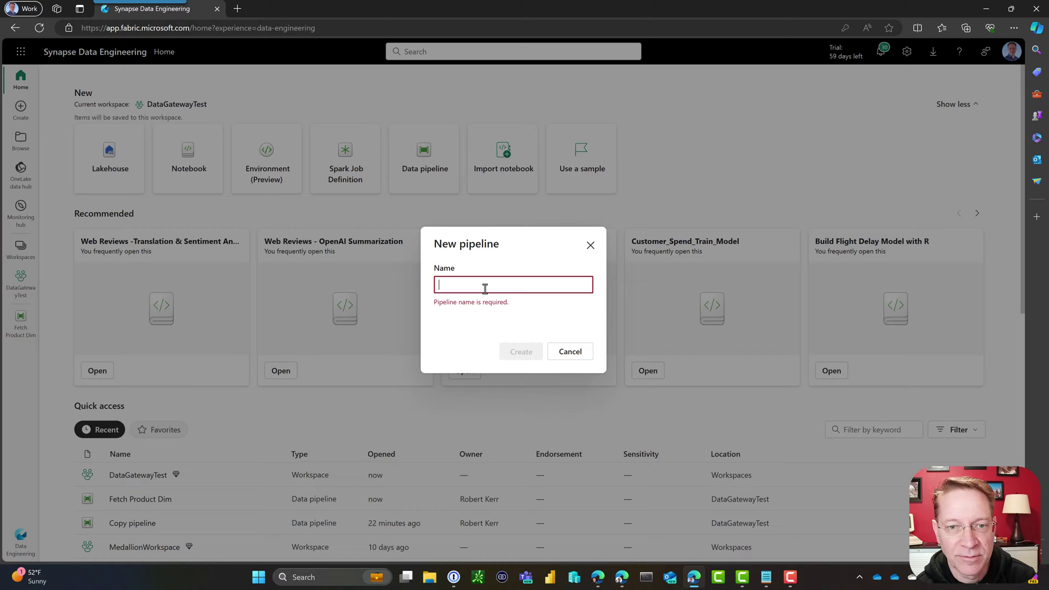
pyautogui.write('Import ')
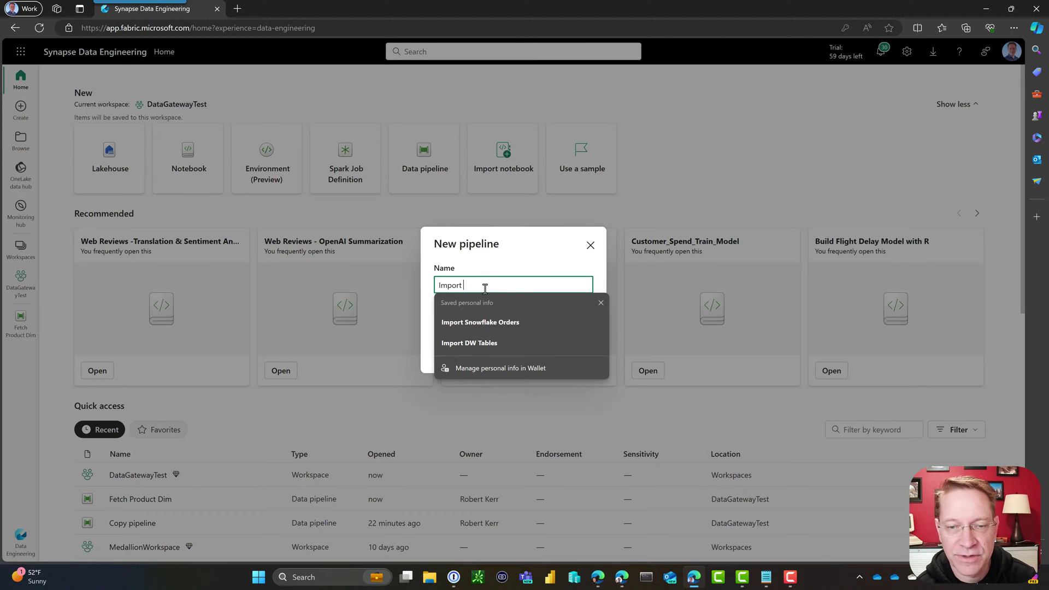
pyautogui.write('Snowflak')
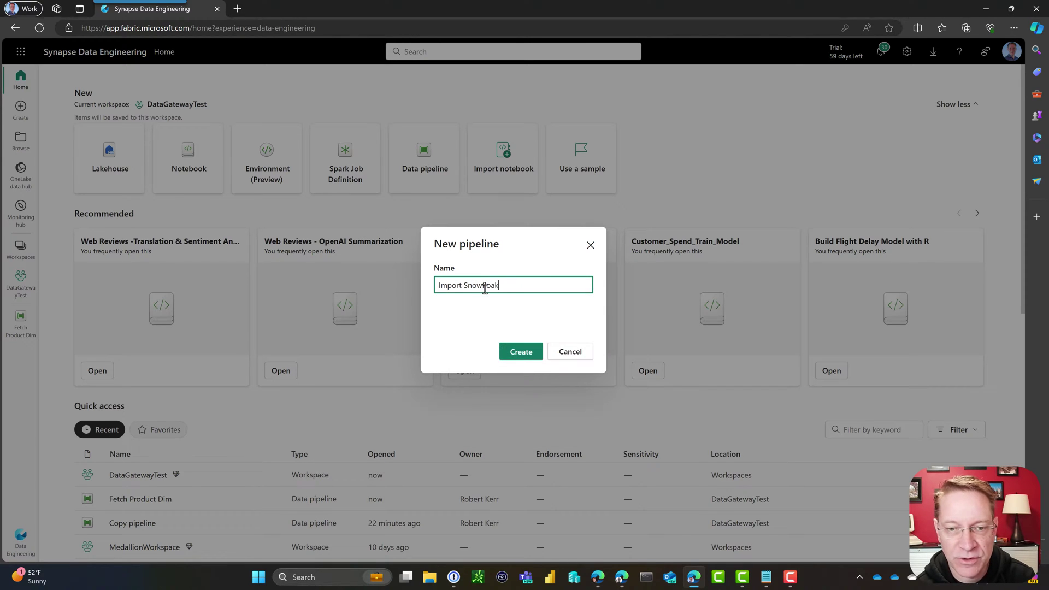
pyautogui.write('lake Order Data')
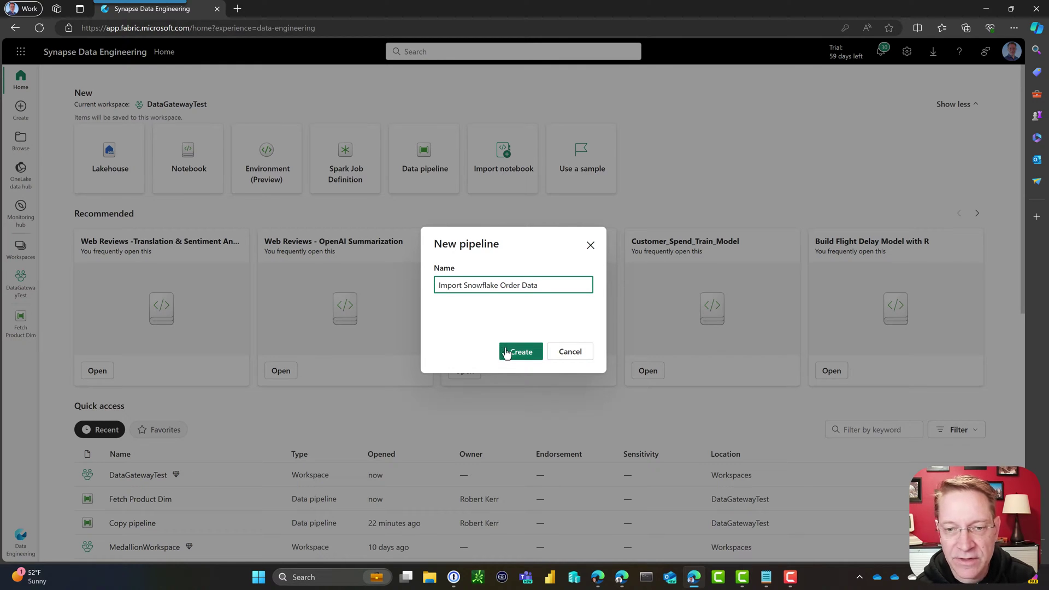
pyautogui.click(495, 351)
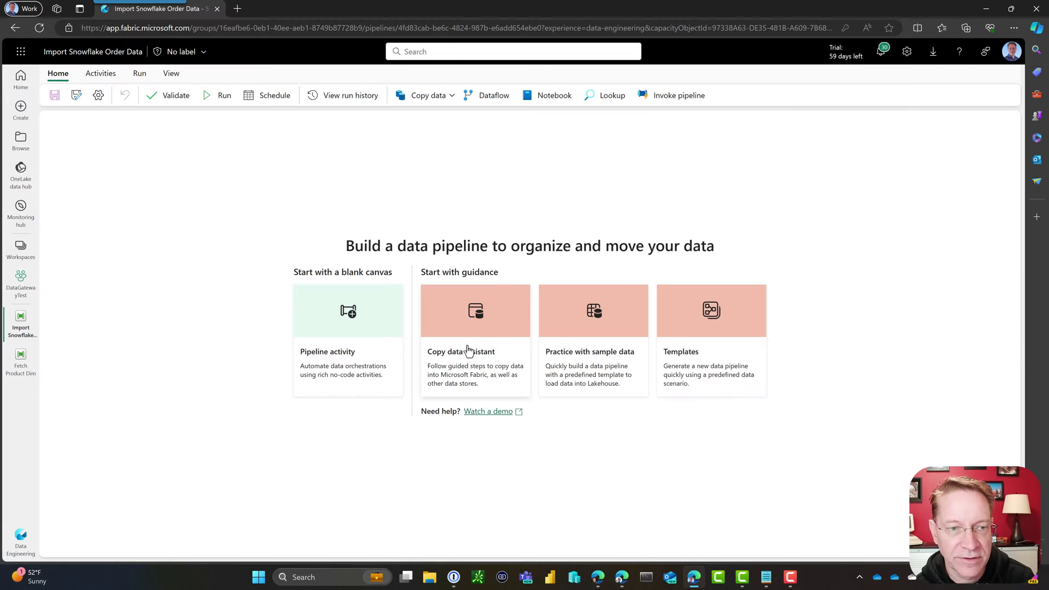
# - Start the Copy data assistant with Snowflake as the data source
pyautogui.click(495, 360)
pyautogui.scroll(-8, 513, 348)
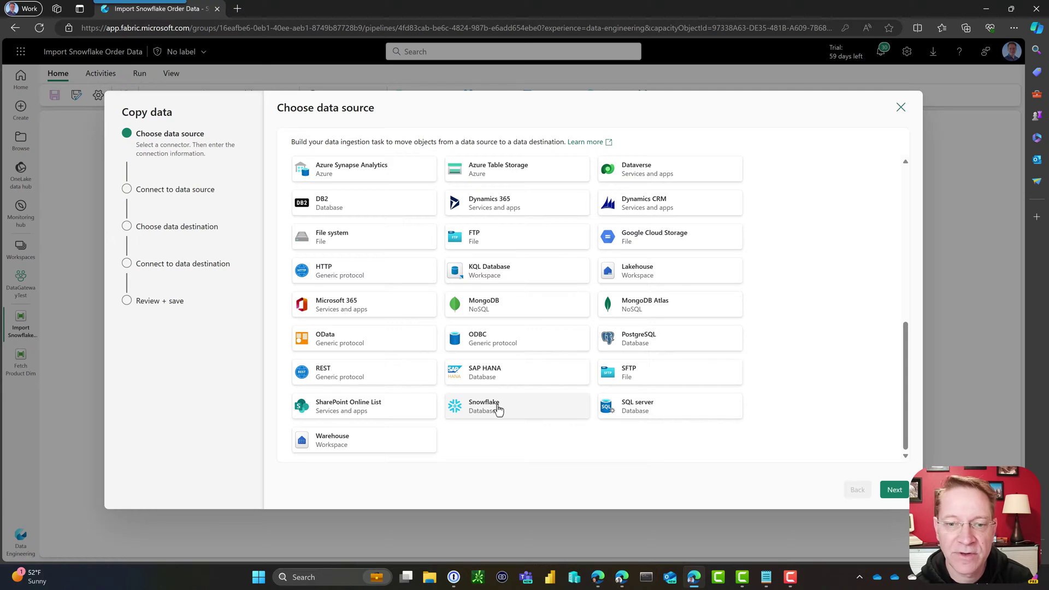
pyautogui.click(498, 410)
pyautogui.click(890, 489)
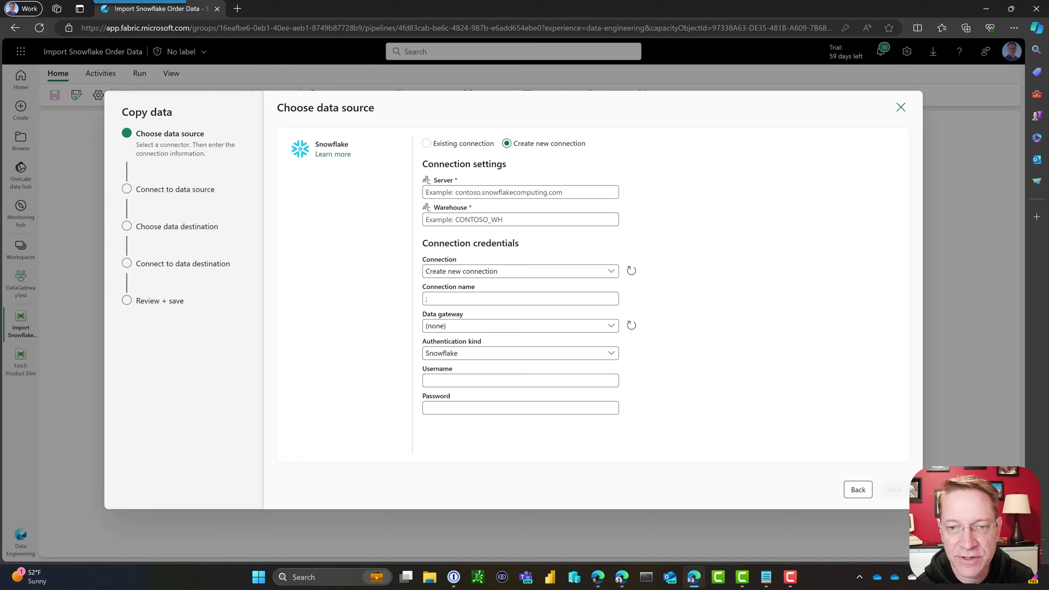
# - Enter the Snowflake server, warehouse COMPUTE_WH, and the account's username and password
pyautogui.hotkey('alt', 'Tab')
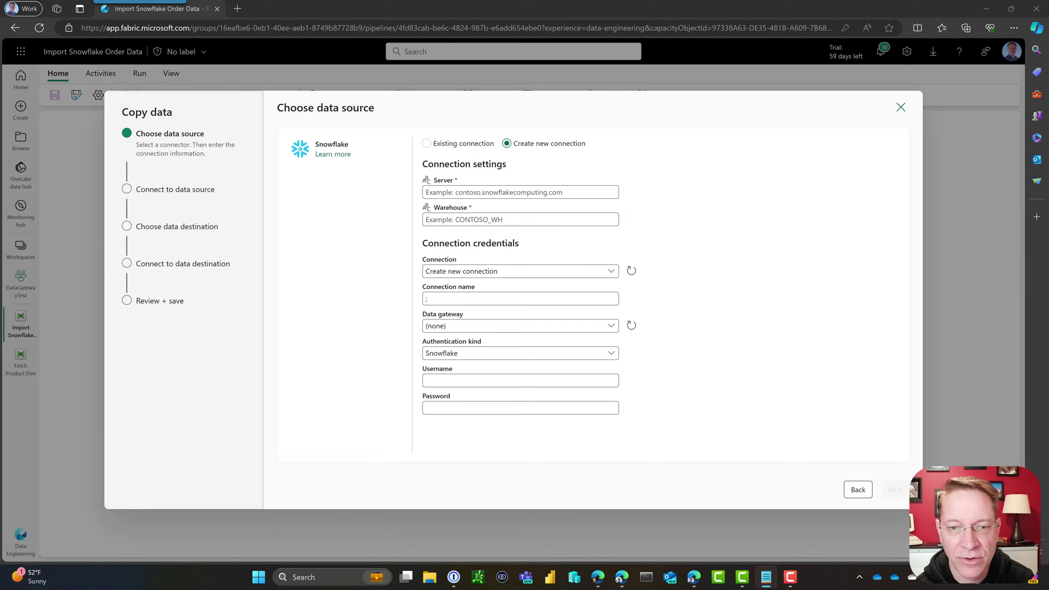
pyautogui.click(468, 194)
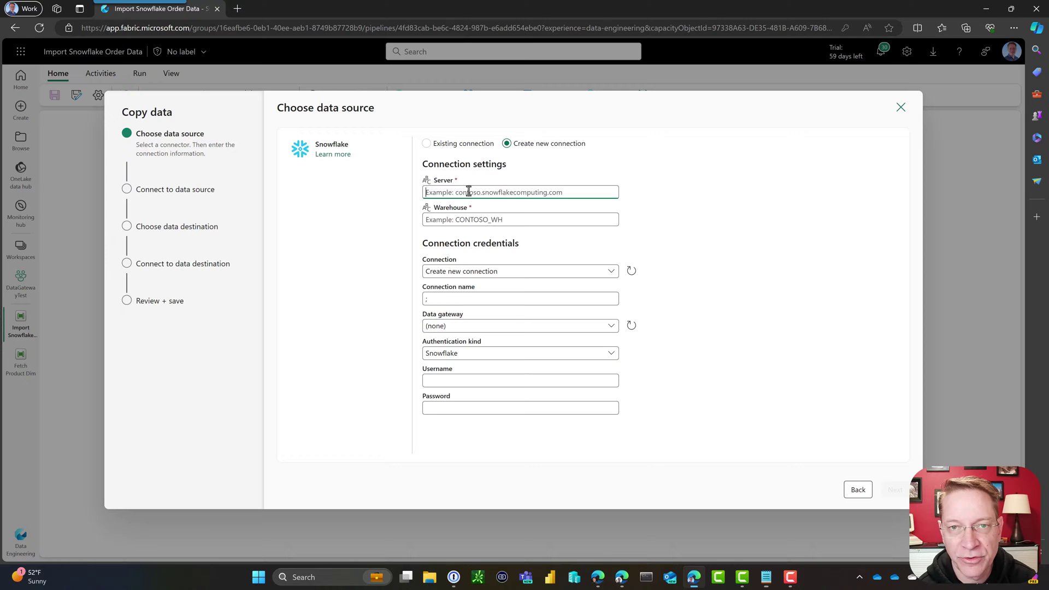
pyautogui.hotkey('ctrl', 'v')
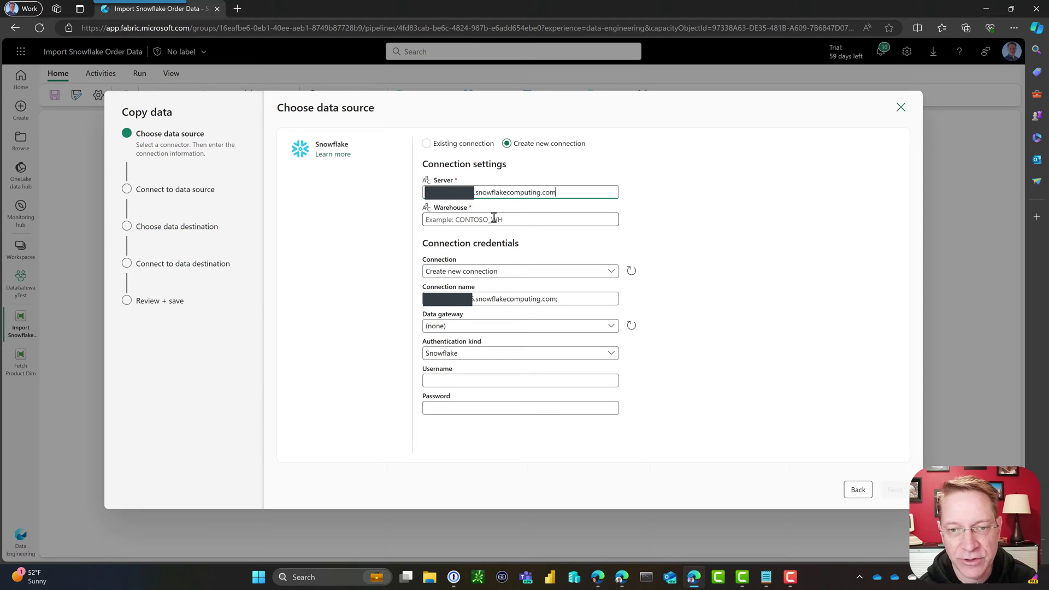
pyautogui.click(492, 218)
pyautogui.write('CO')
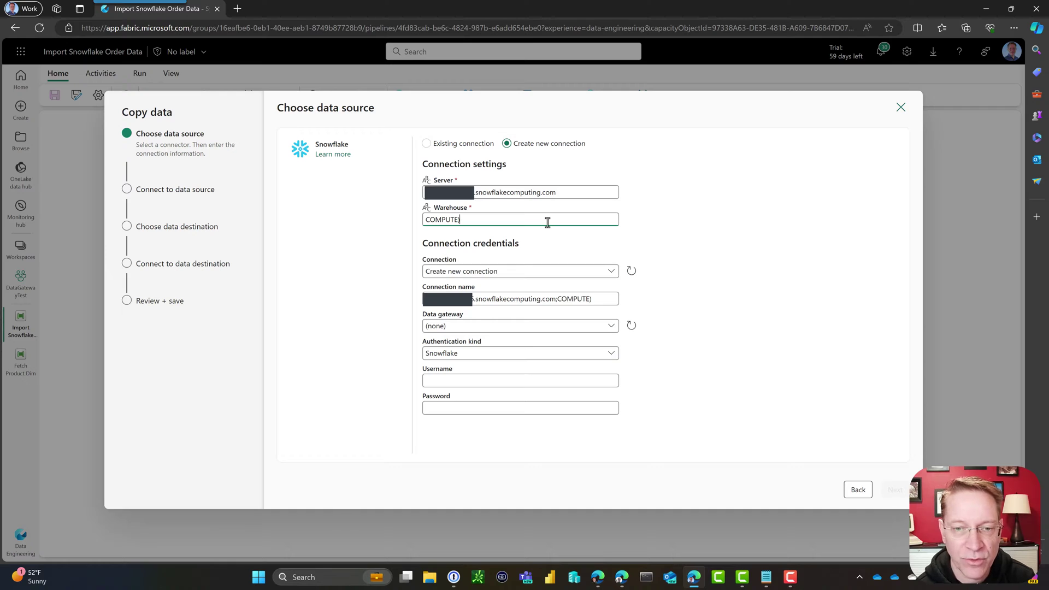
pyautogui.write('MPUTE_WH')
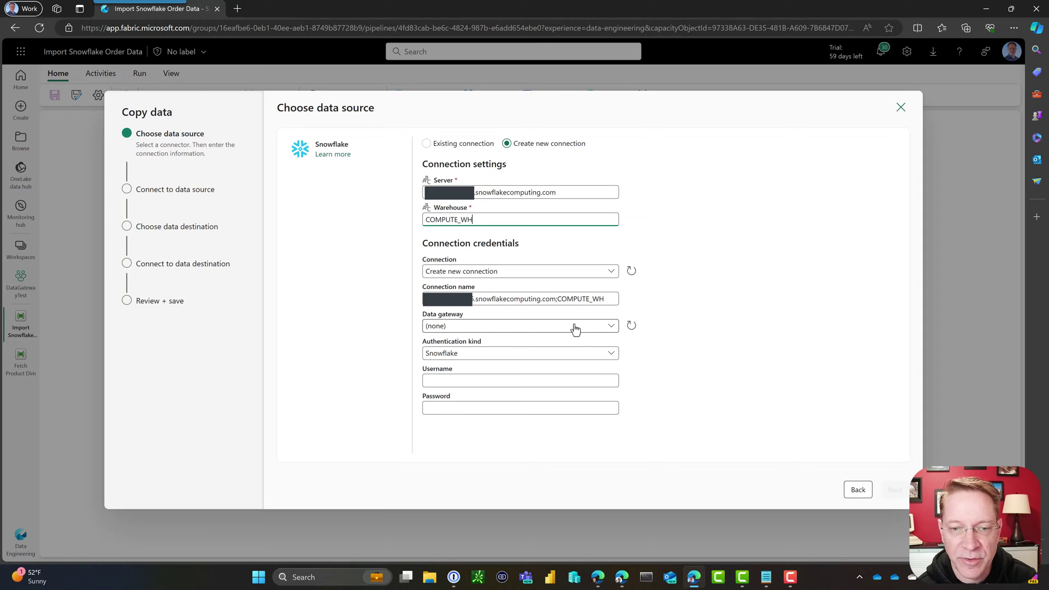
pyautogui.click(522, 383)
pyautogui.write('robkerr')
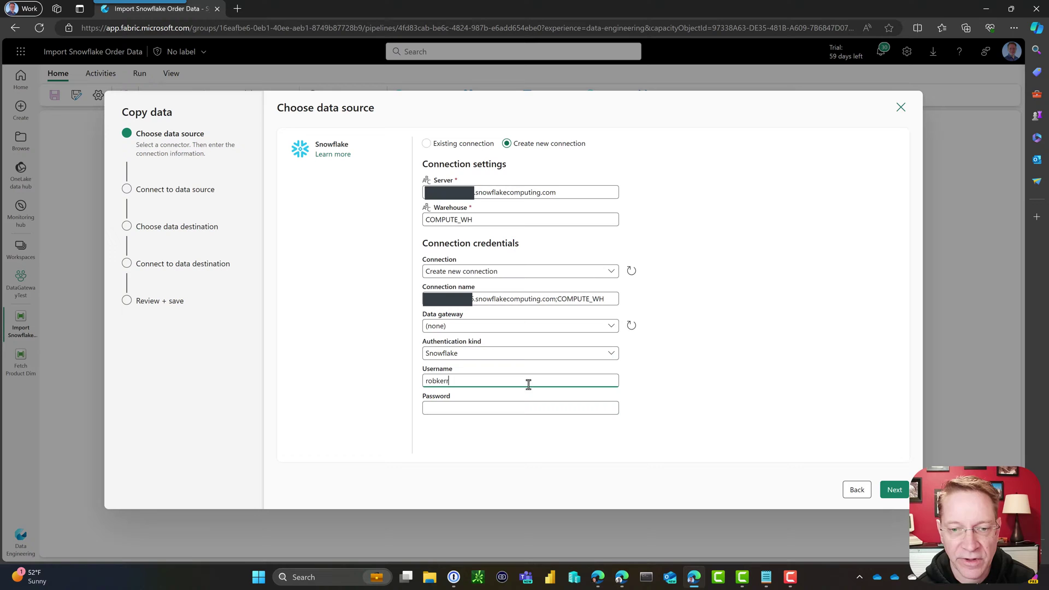
pyautogui.hotkey('alt', 'Tab')
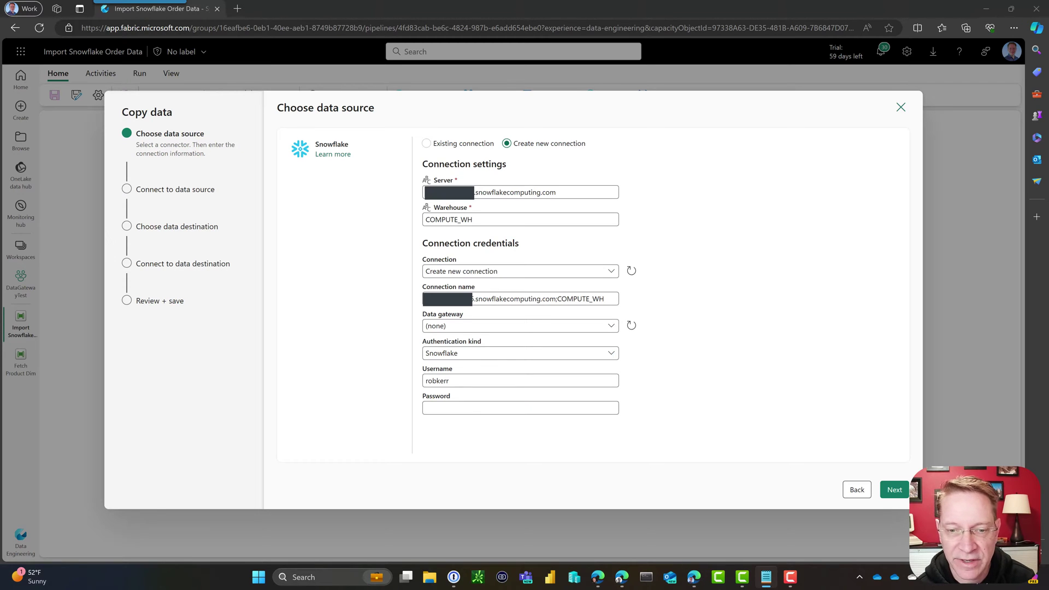
pyautogui.click(534, 408)
pyautogui.hotkey('ctrl', 'v')
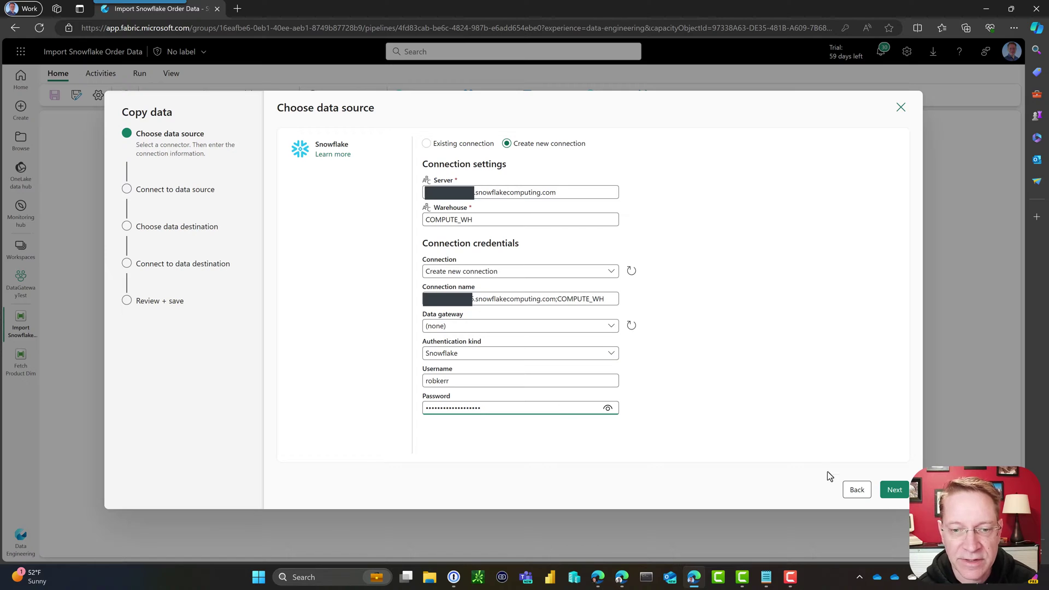
# - Create the Snowflake connection, select the SNOWFLAKE_SAMPLE_DATA database, and test the connection
pyautogui.click(892, 491)
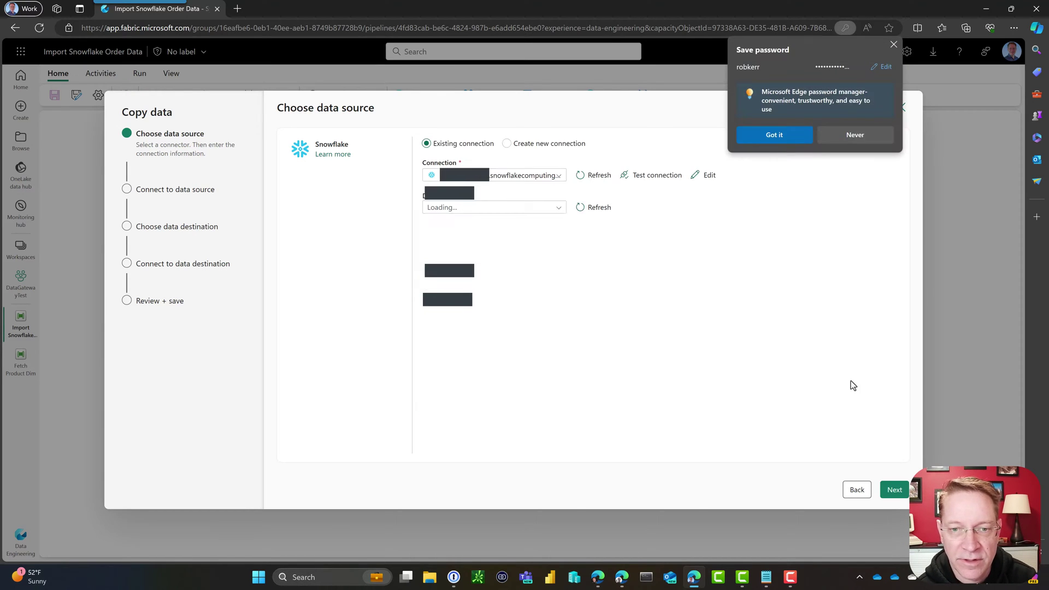
pyautogui.click(894, 45)
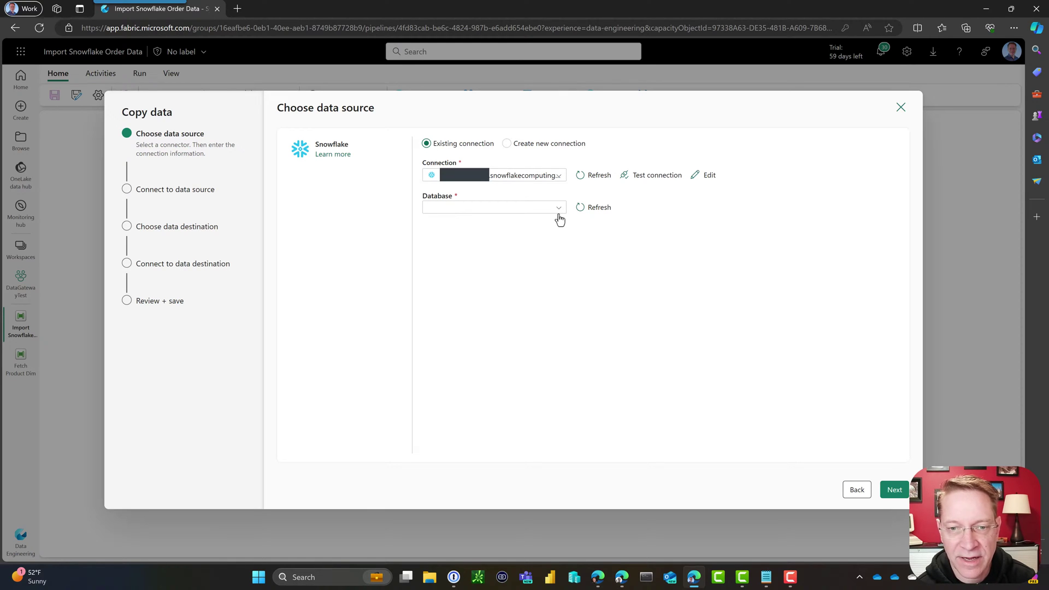
pyautogui.click(561, 216)
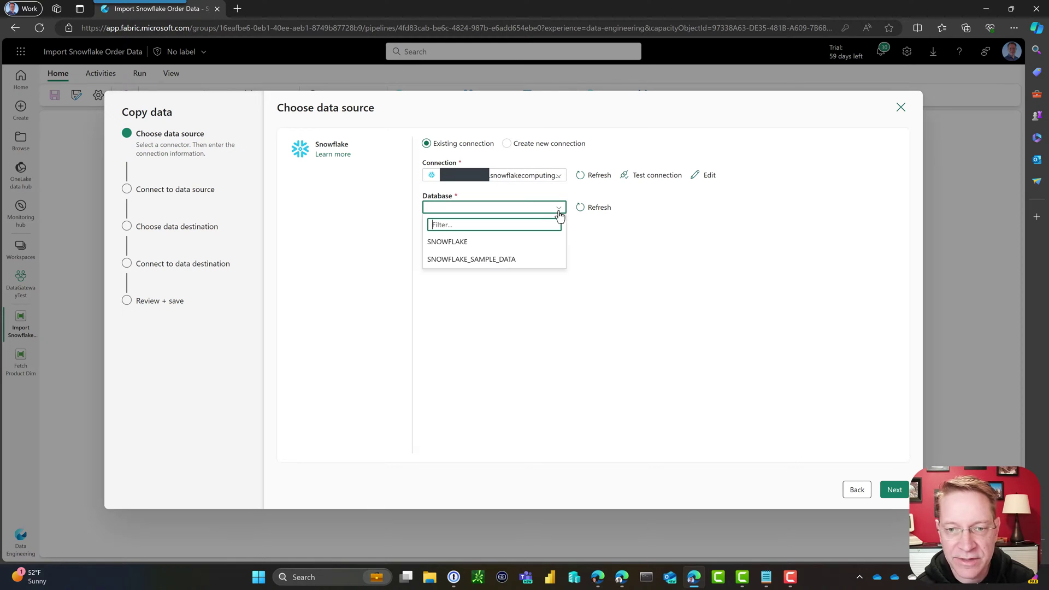
pyautogui.click(492, 260)
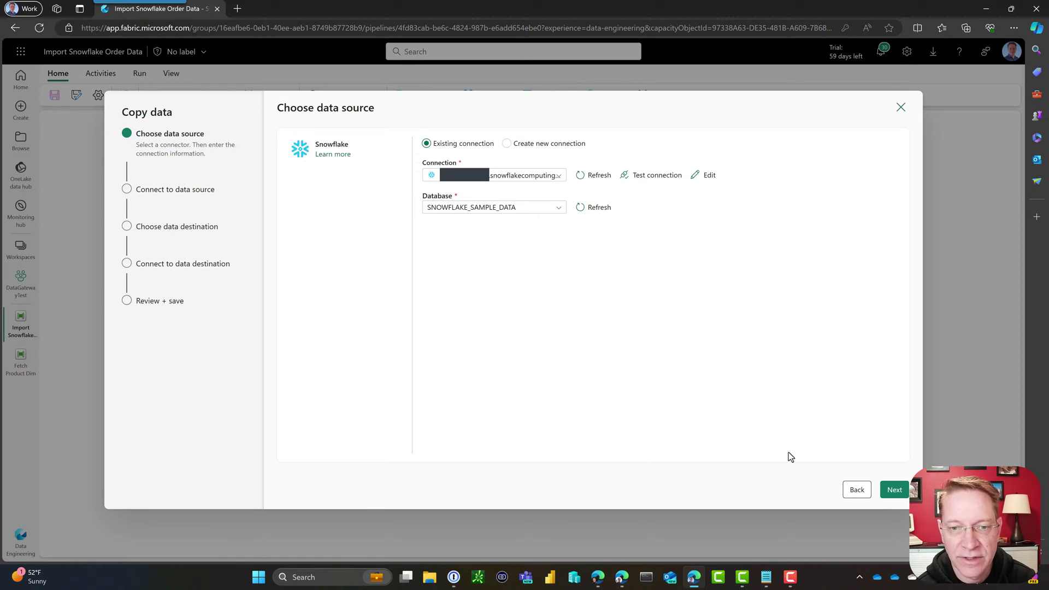
pyautogui.click(891, 493)
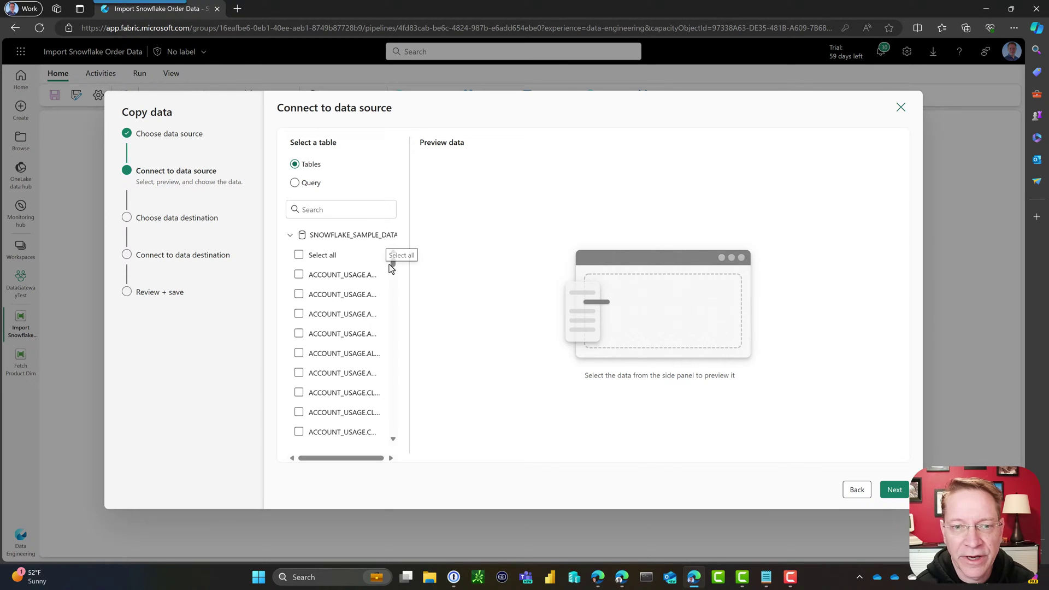
# - Switch the copy source from Tables to Query mode, then bring up the Snowflake worksheet
pyautogui.moveTo(394, 263); pyautogui.dragTo(393, 295)
pyautogui.click(295, 184)
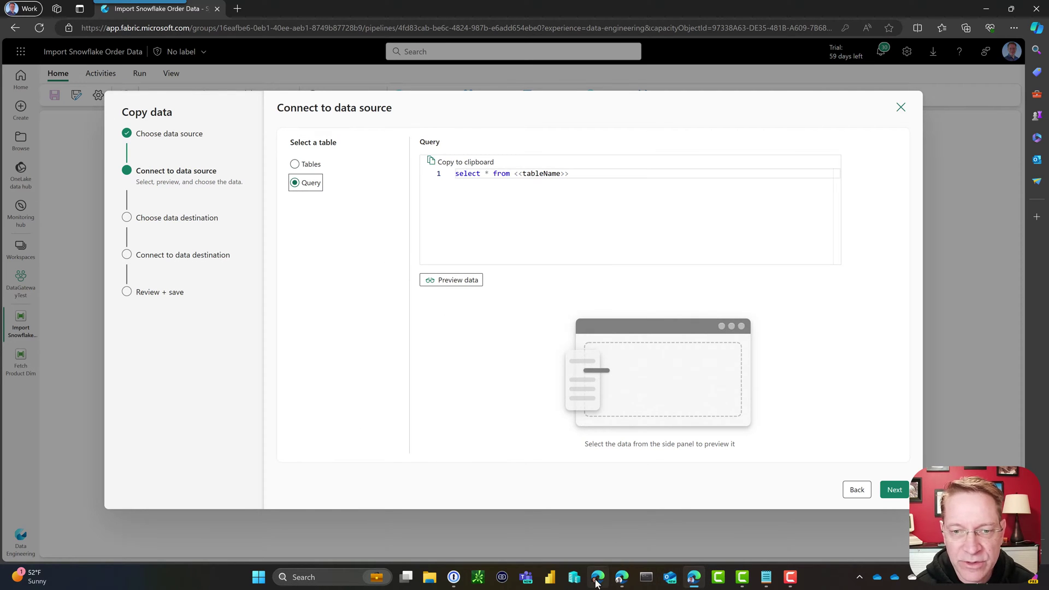
pyautogui.moveTo(628, 582)
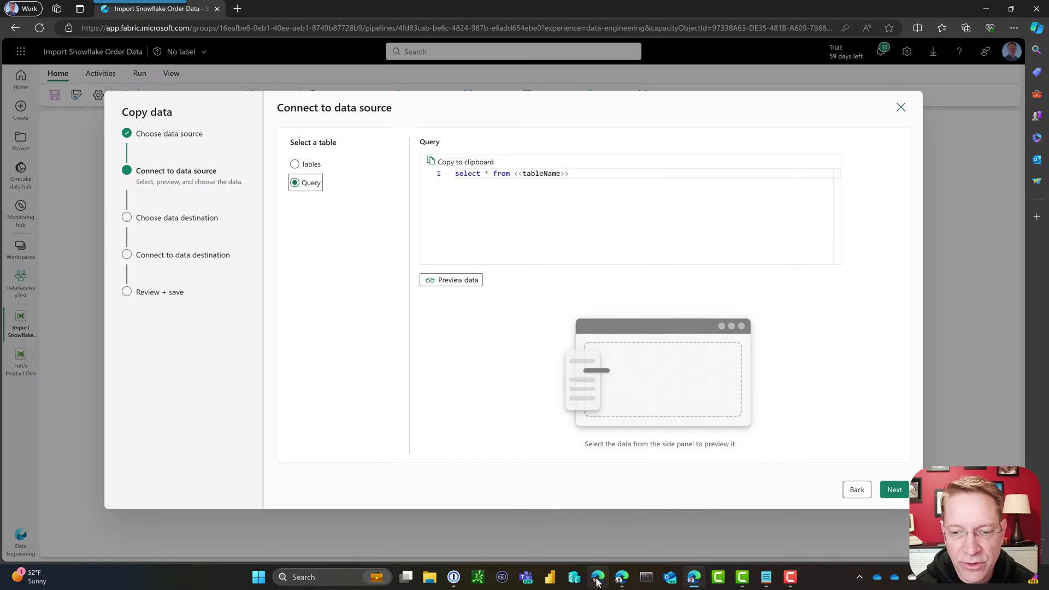
pyautogui.click(601, 519)
# - Rerun the TOP 10 order-details join query in Snowflake and select its full SQL text
pyautogui.click(458, 190)
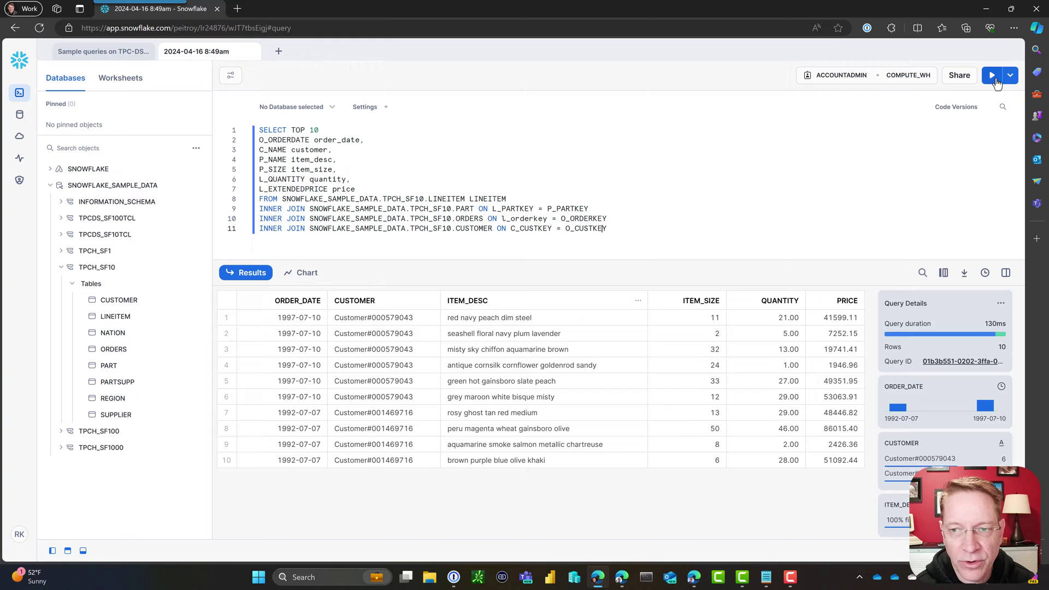
pyautogui.click(992, 75)
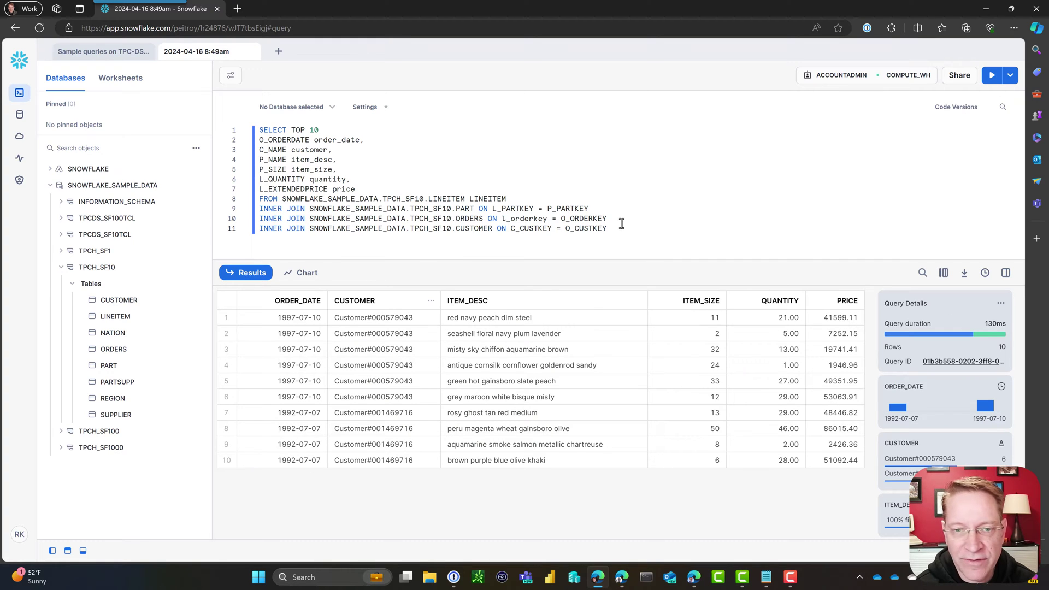
pyautogui.moveTo(622, 224); pyautogui.dragTo(210, 129)
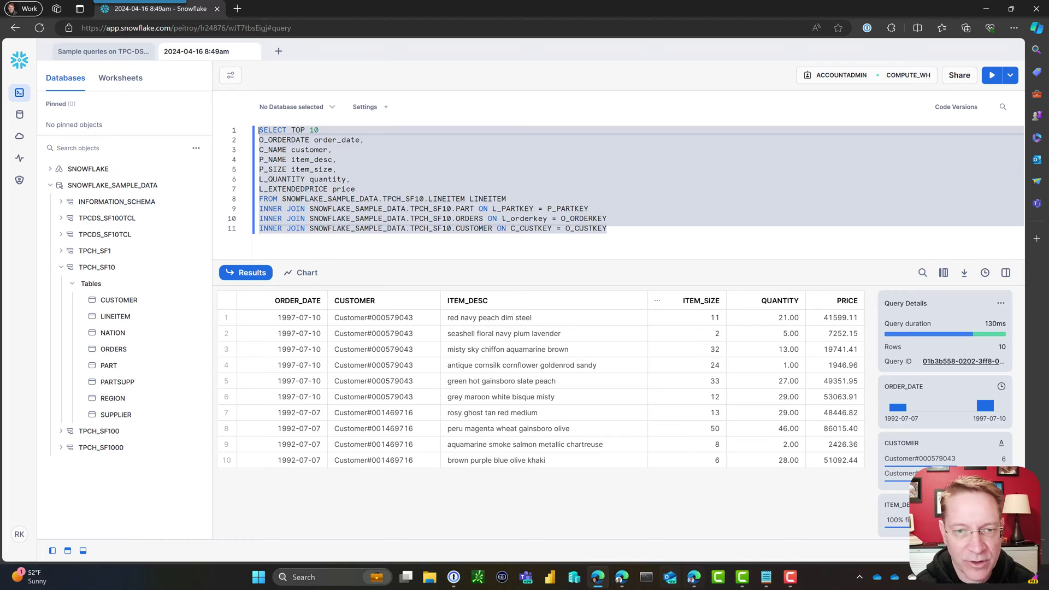
# - Replace the placeholder with the Snowflake join query set to TOP 1000 and preview its rows
pyautogui.moveTo(620, 582)
pyautogui.click(694, 577)
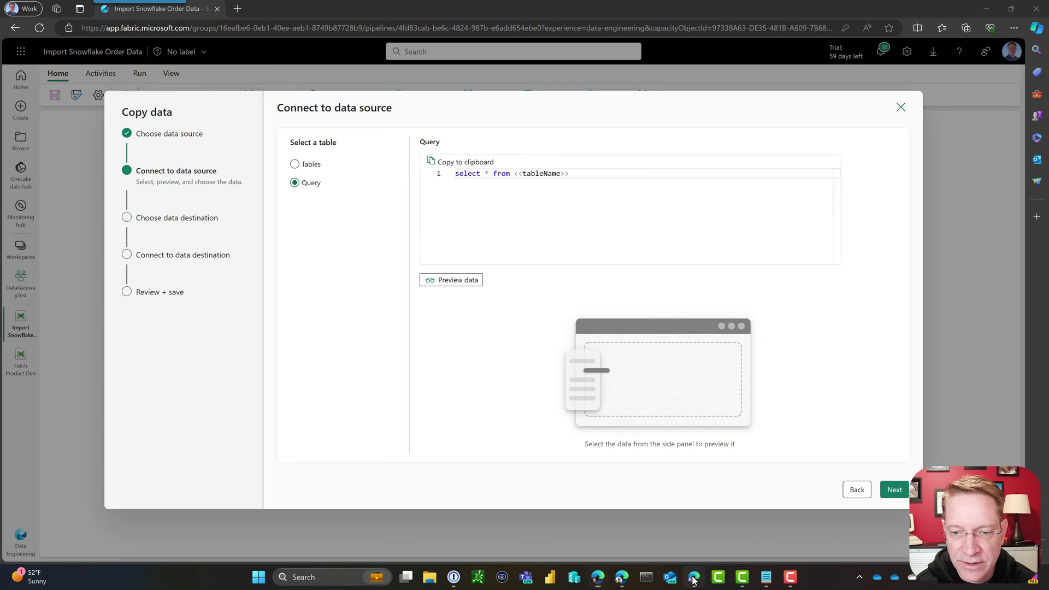
pyautogui.click(571, 183)
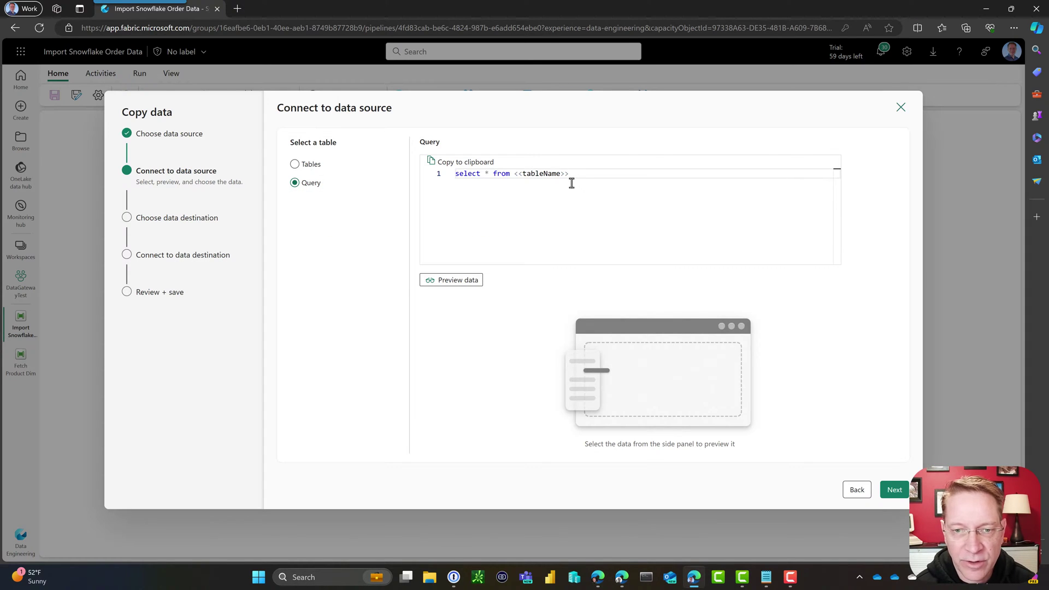
pyautogui.hotkey('ctrl', 'a')
pyautogui.hotkey('ctrl', 'v')
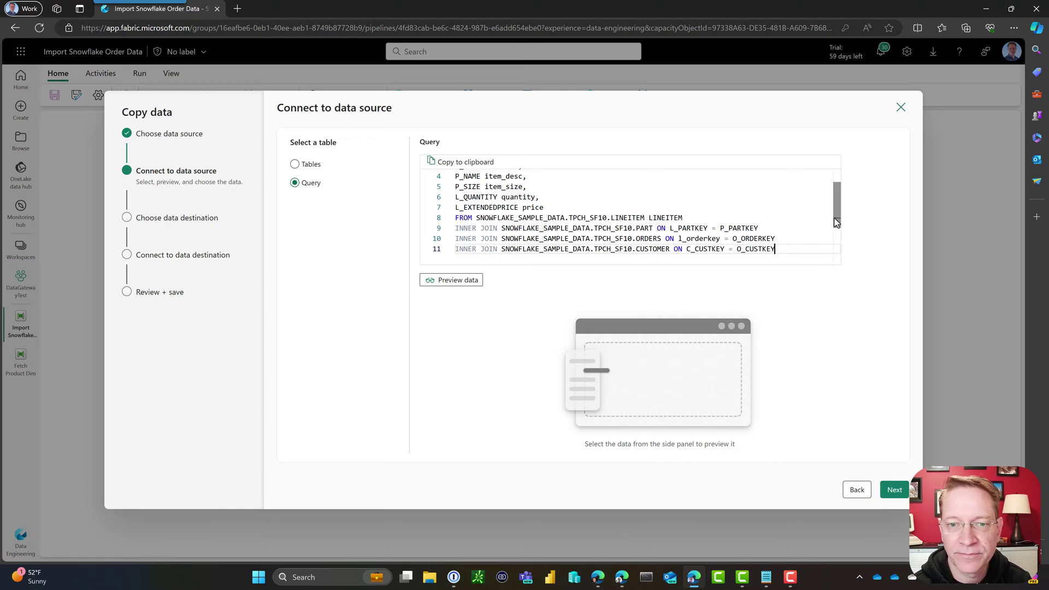
pyautogui.scroll(2, 601, 213)
pyautogui.click(518, 175)
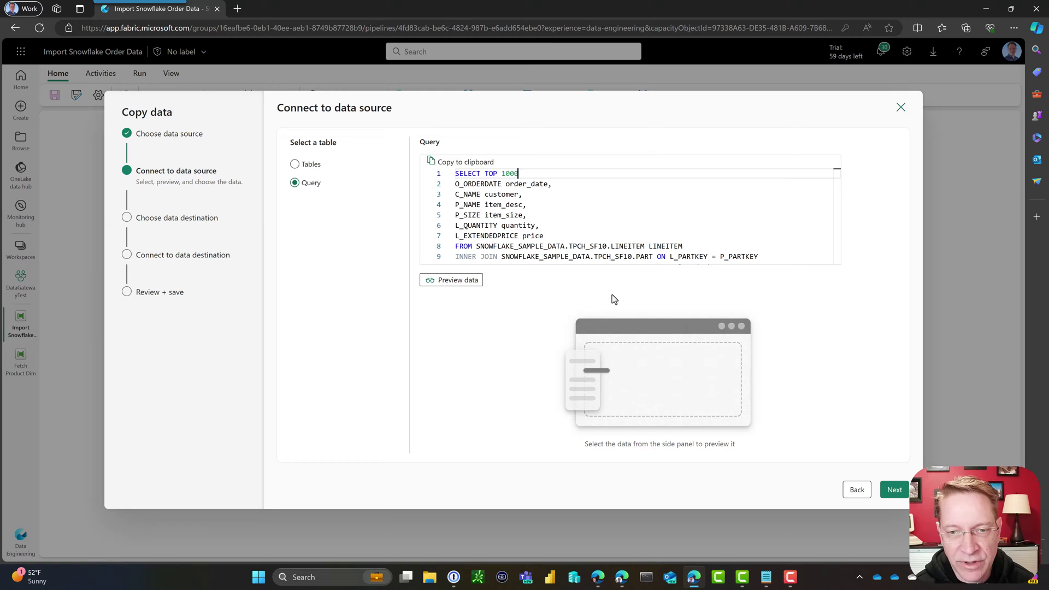
pyautogui.click(447, 283)
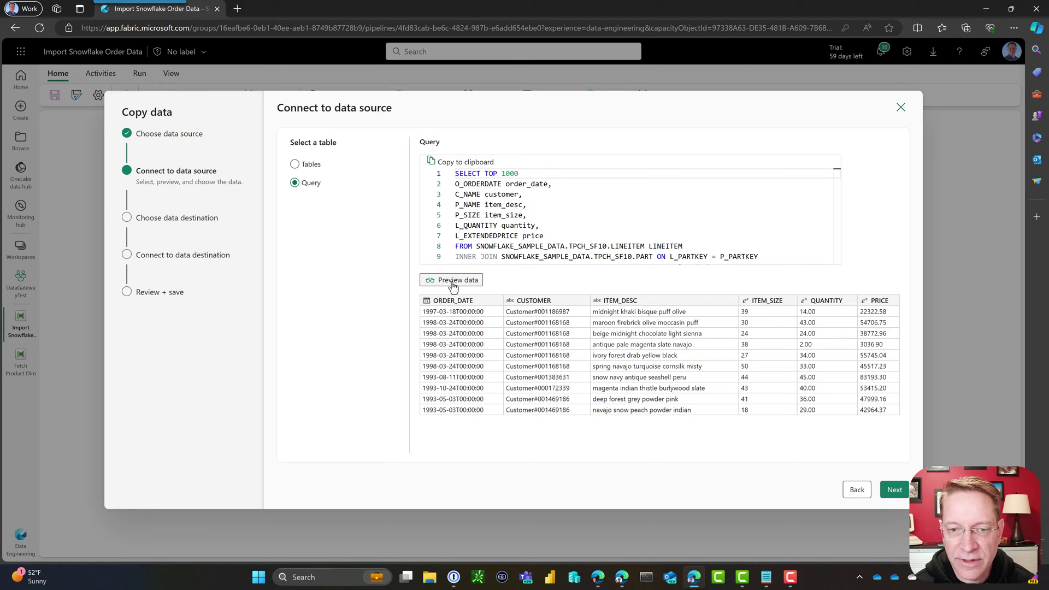
pyautogui.click(894, 490)
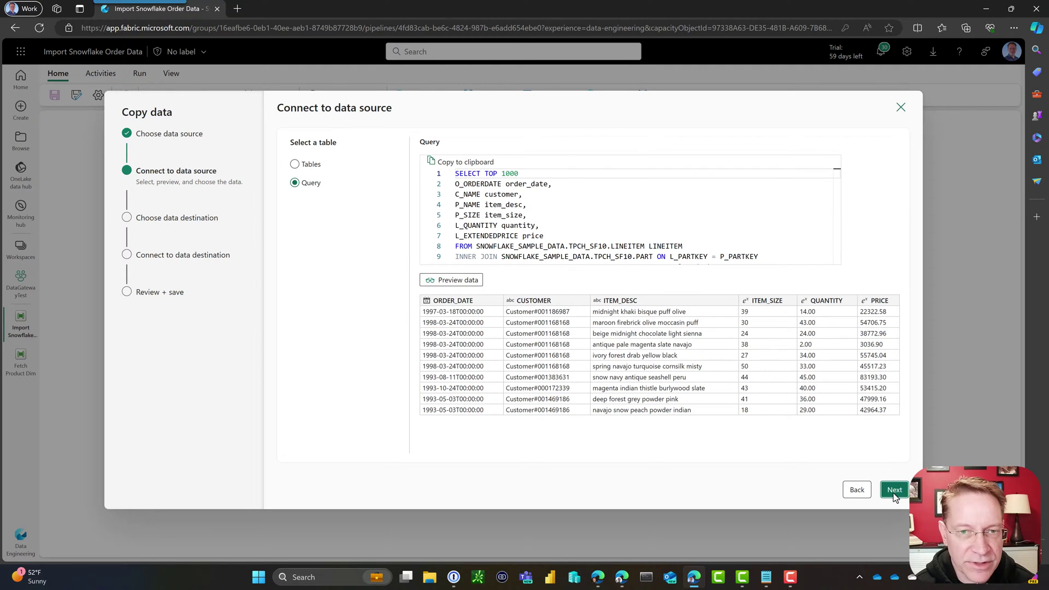
# - Choose Lakehouse as the destination type and select the existing DataGatewayLH lakehouse
pyautogui.scroll(-1, 652, 282)
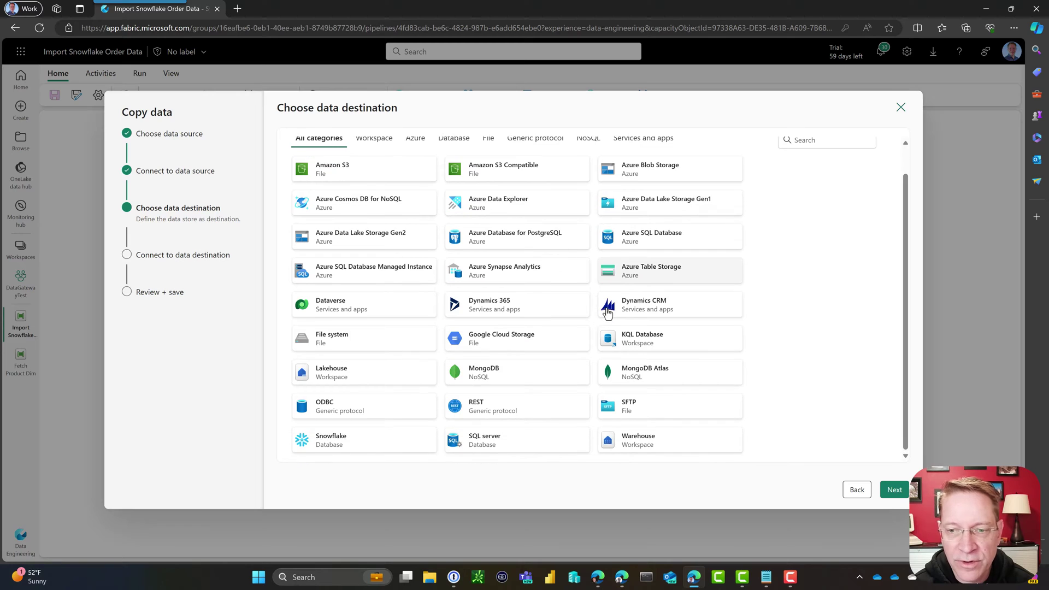
pyautogui.click(338, 376)
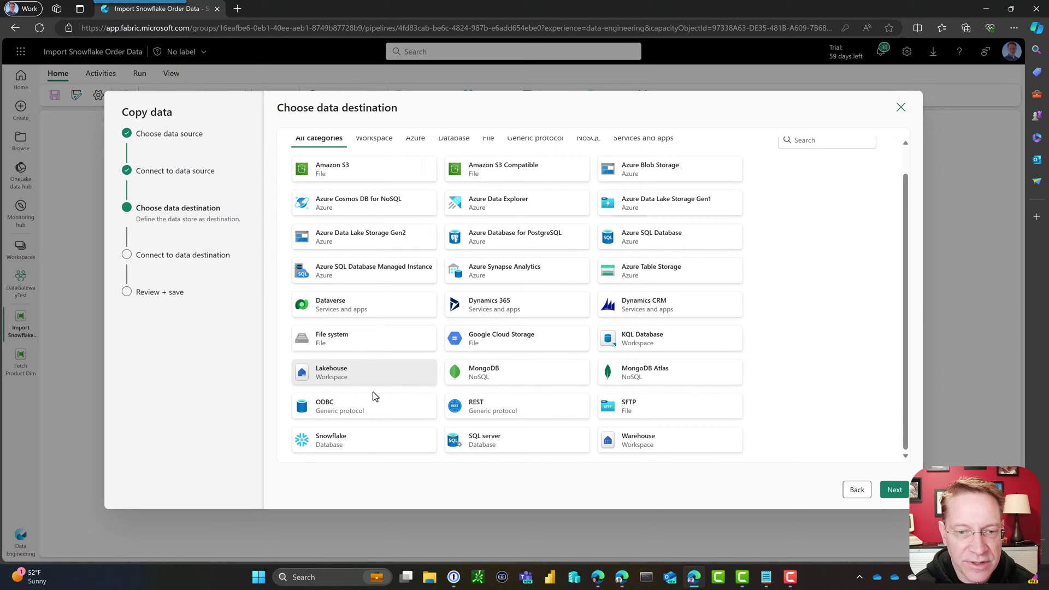
pyautogui.click(892, 490)
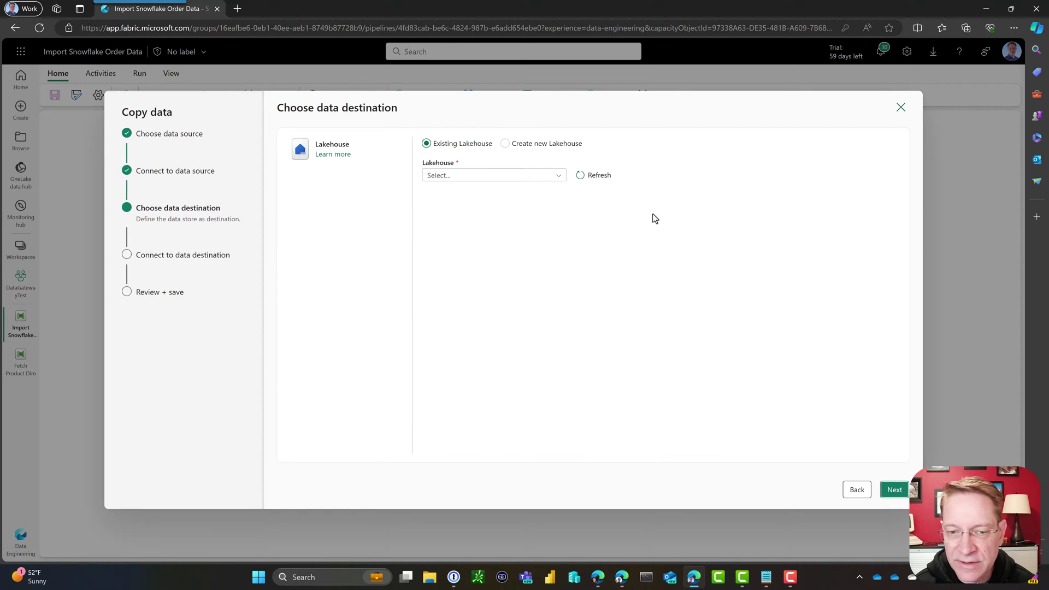
pyautogui.click(517, 176)
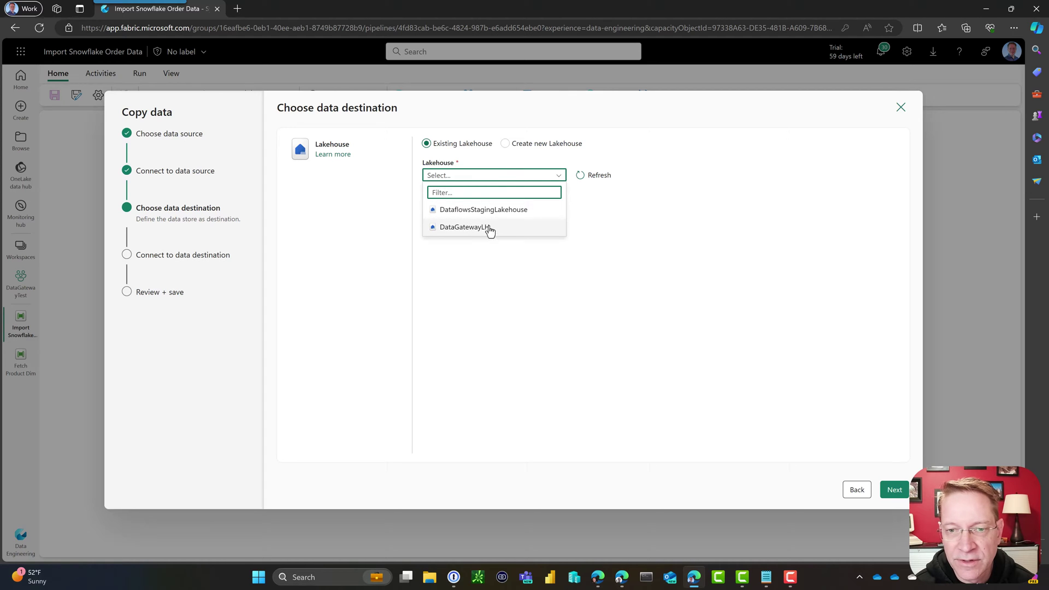
pyautogui.click(473, 227)
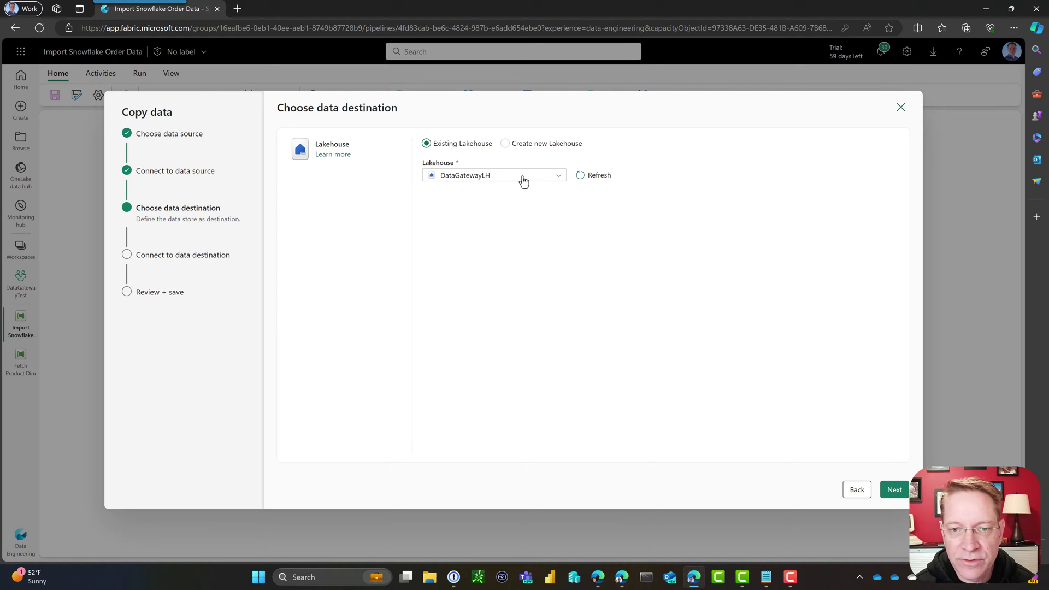
pyautogui.click(895, 490)
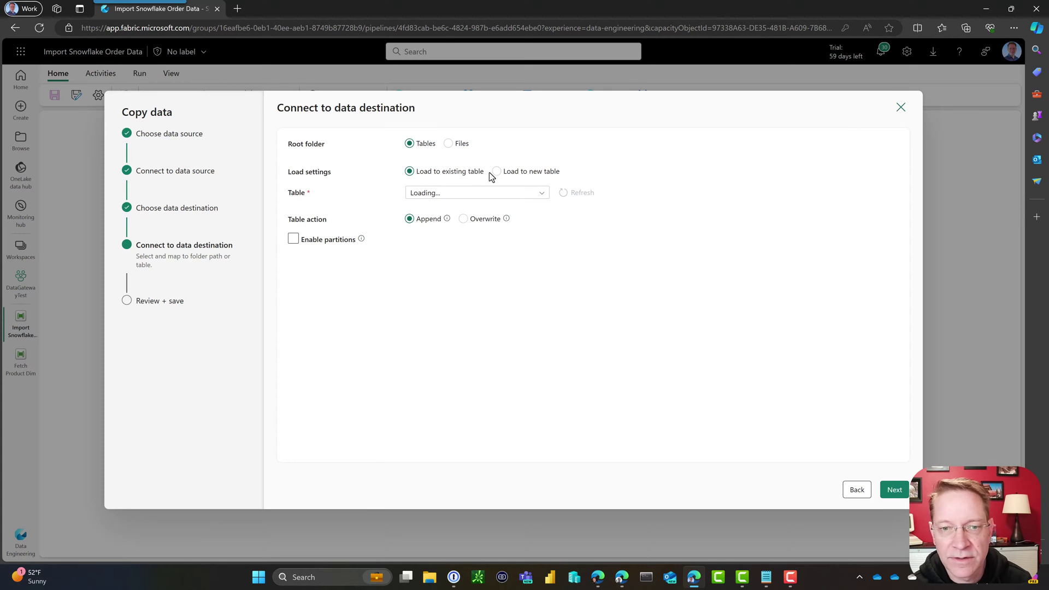
# - Load into new table snowflake_order_extract, renaming ORDER_DATE and CUSTOMER to order_date and customer
pyautogui.click(496, 171)
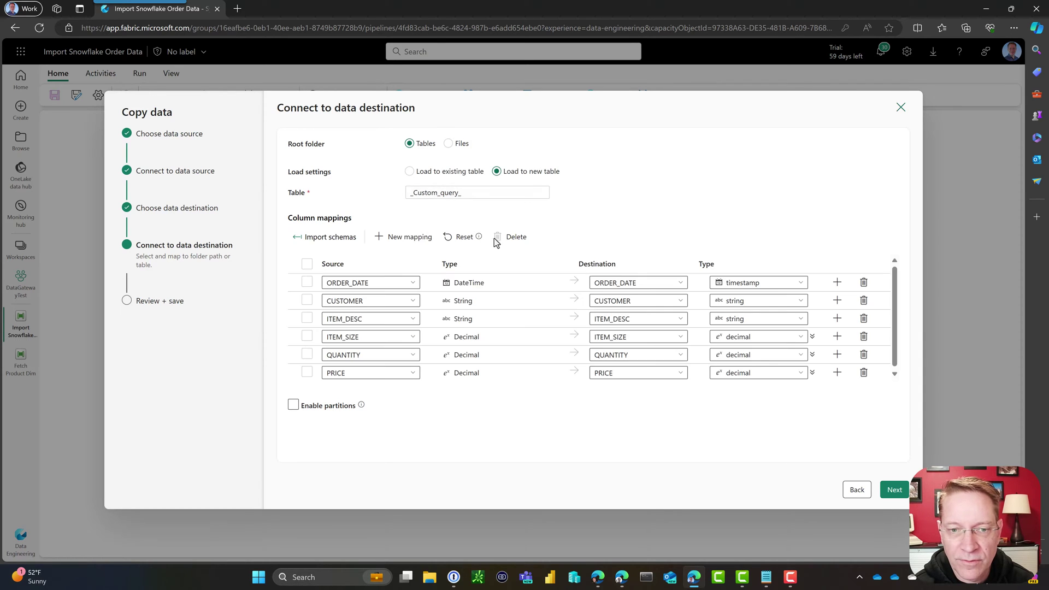
pyautogui.write('snowflake_order_extract')
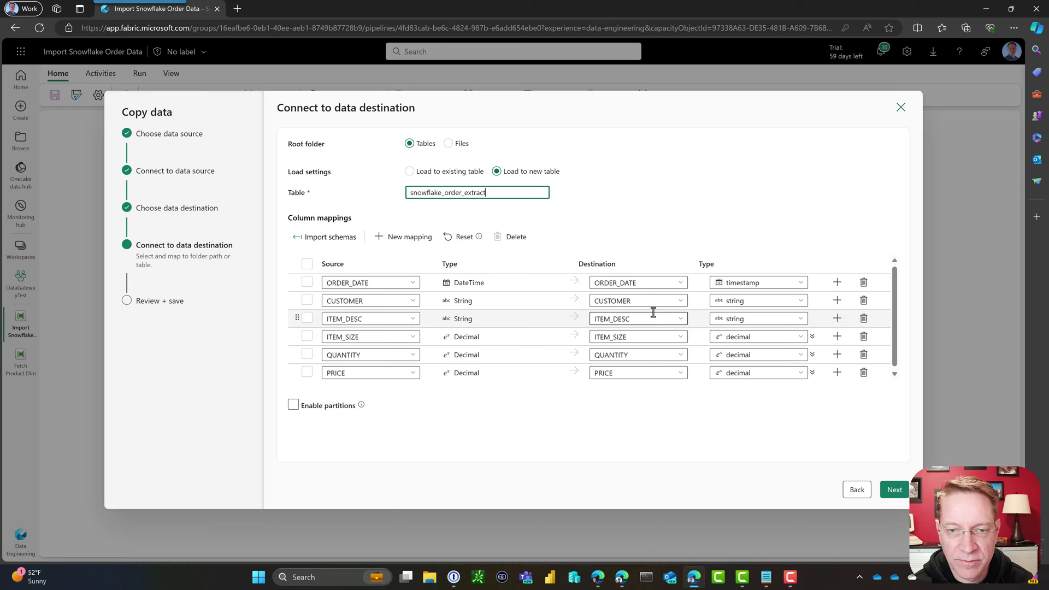
pyautogui.click(650, 286)
pyautogui.hotkey('ctrl', 'a')
pyautogui.write('or')
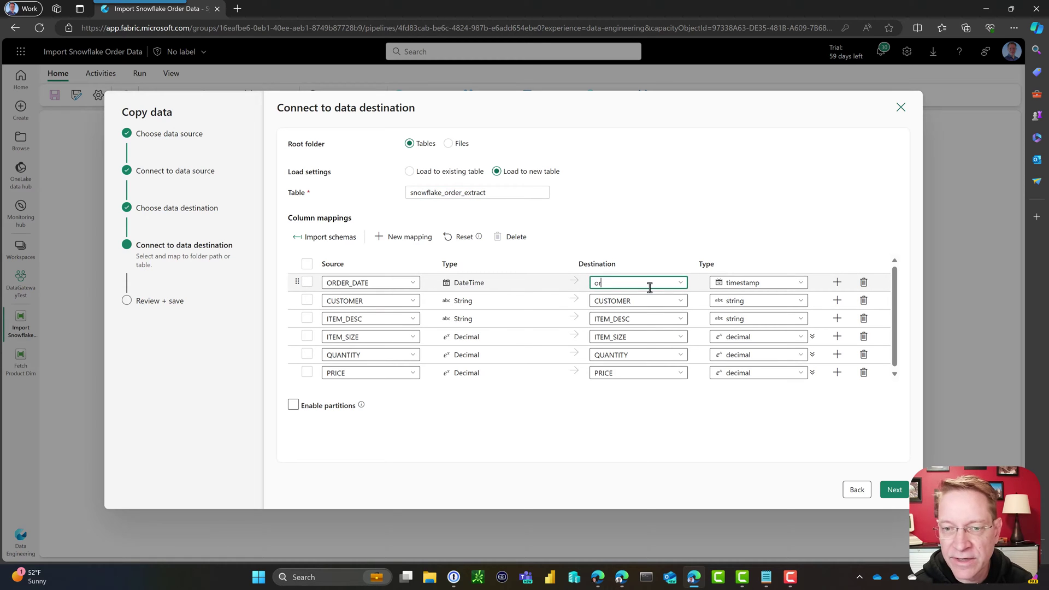
pyautogui.write('der_date')
pyautogui.press('Tab')
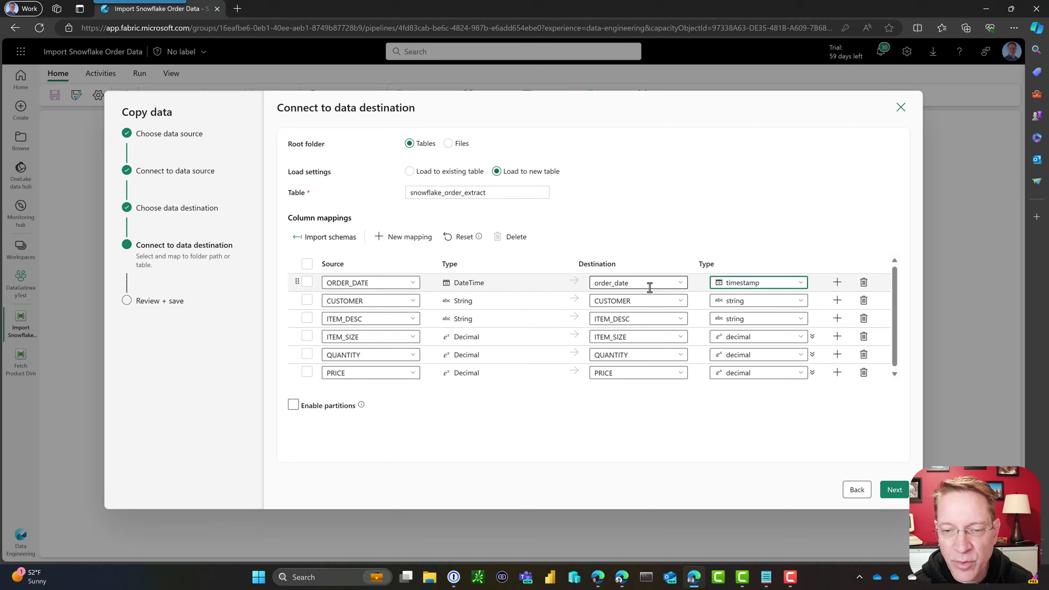
pyautogui.click(651, 300)
pyautogui.hotkey('ctrl', 'a')
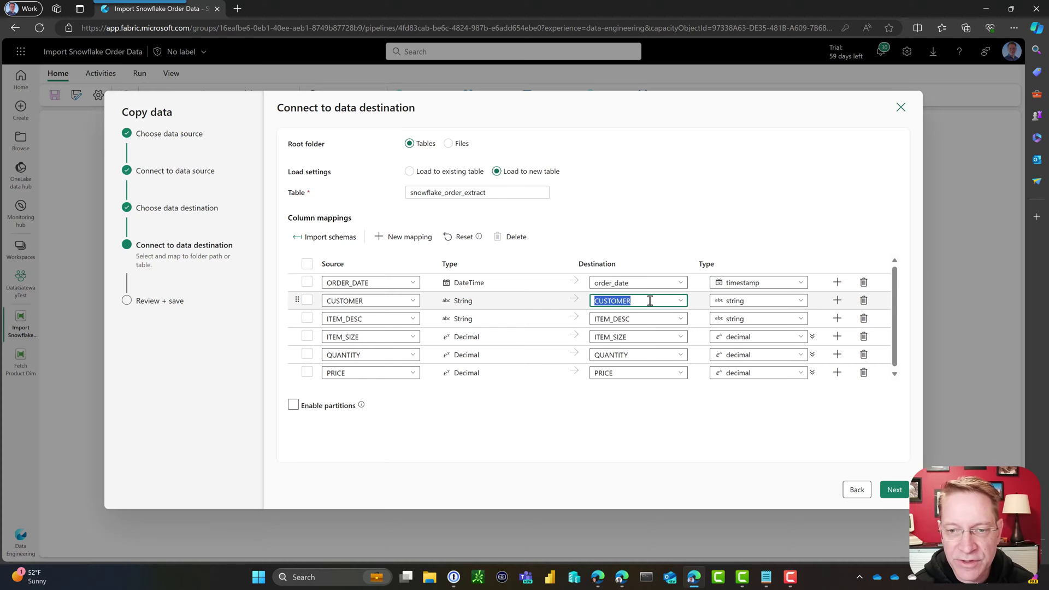
pyautogui.write('customer')
# - Rename ITEM_DESC, ITEM_SIZE, QUANTITY and PRICE destination columns to item, size, quantity and price
pyautogui.click(655, 320)
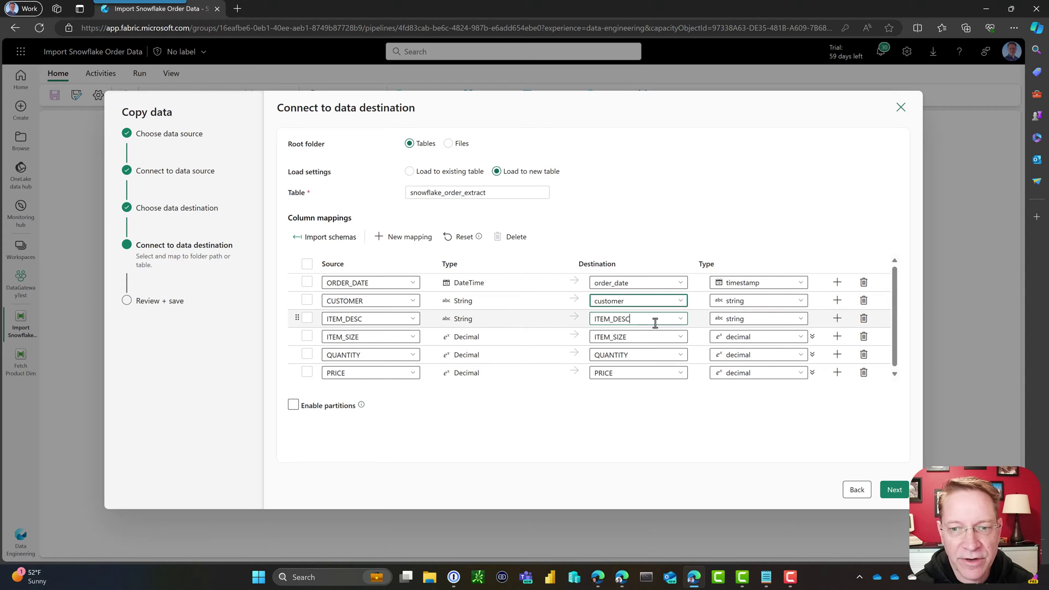
pyautogui.hotkey('ctrl', 'a')
pyautogui.write('item')
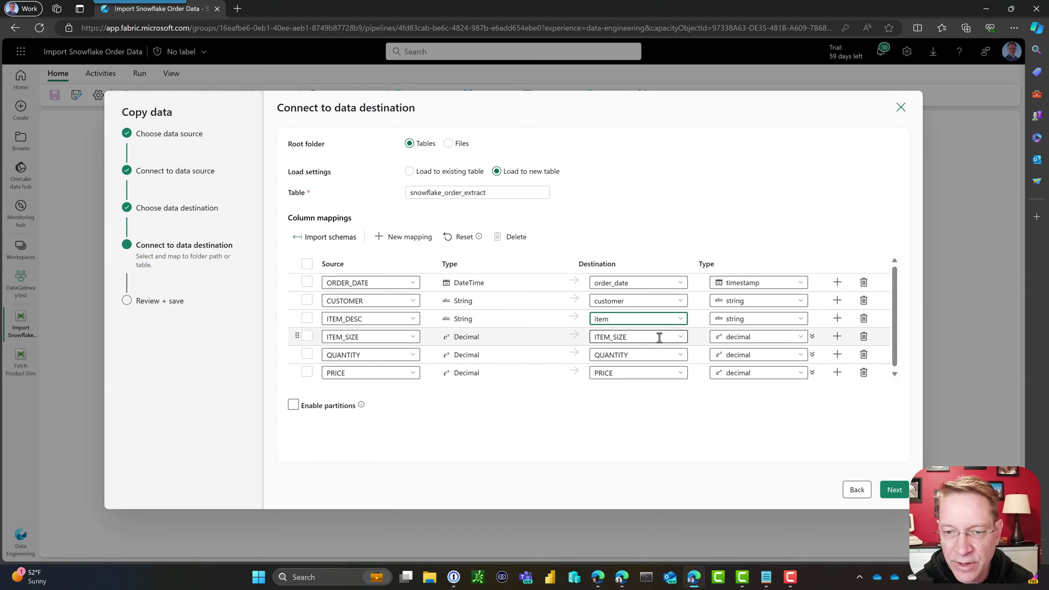
pyautogui.click(660, 338)
pyautogui.hotkey('ctrl', 'a')
pyautogui.write('size')
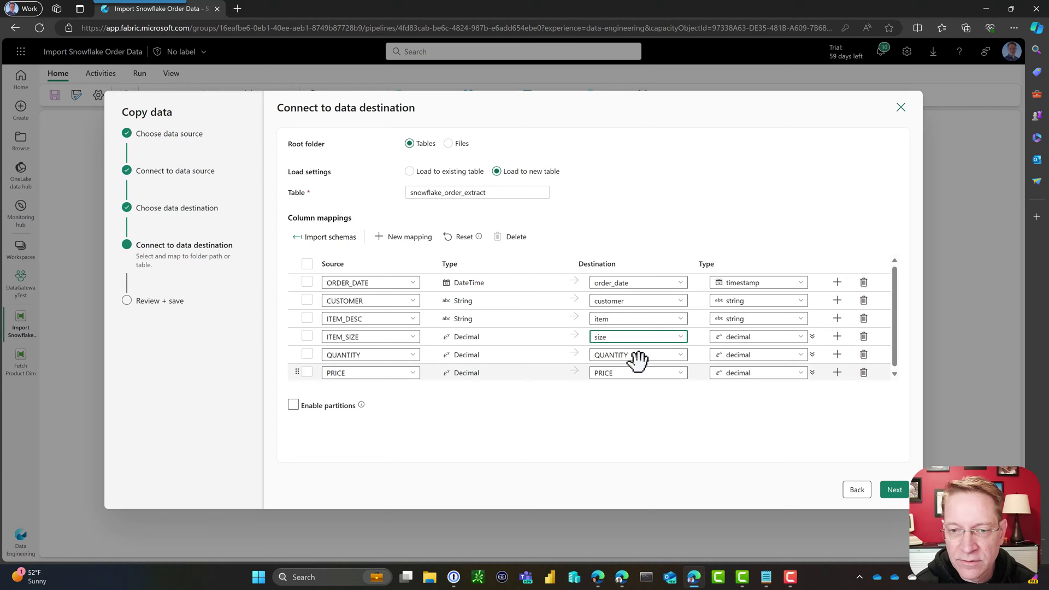
pyautogui.click(638, 356)
pyautogui.hotkey('ctrl', 'a')
pyautogui.write('quantity')
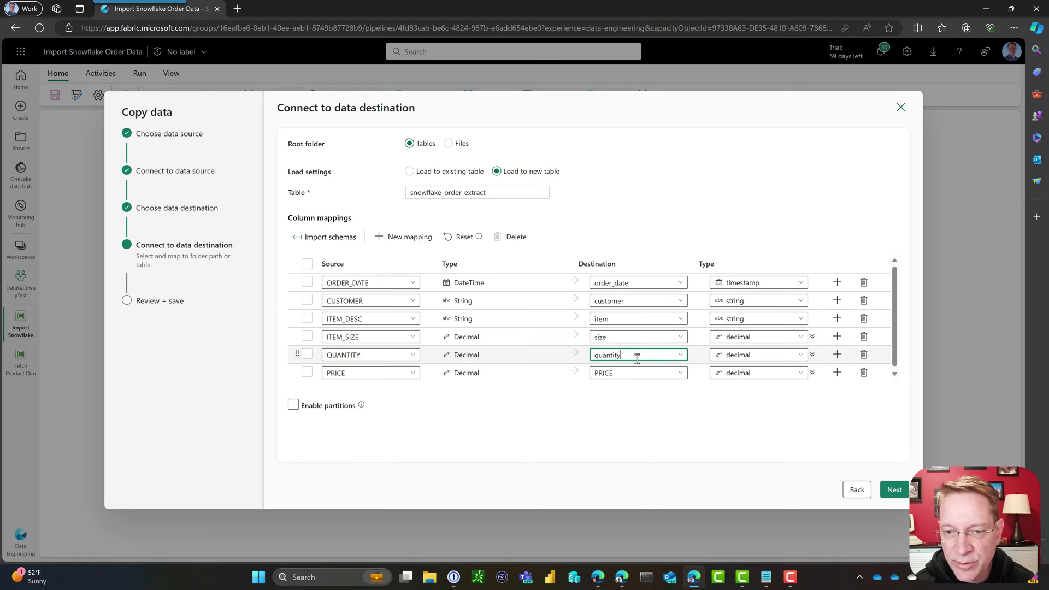
pyautogui.click(638, 371)
pyautogui.hotkey('ctrl', 'a')
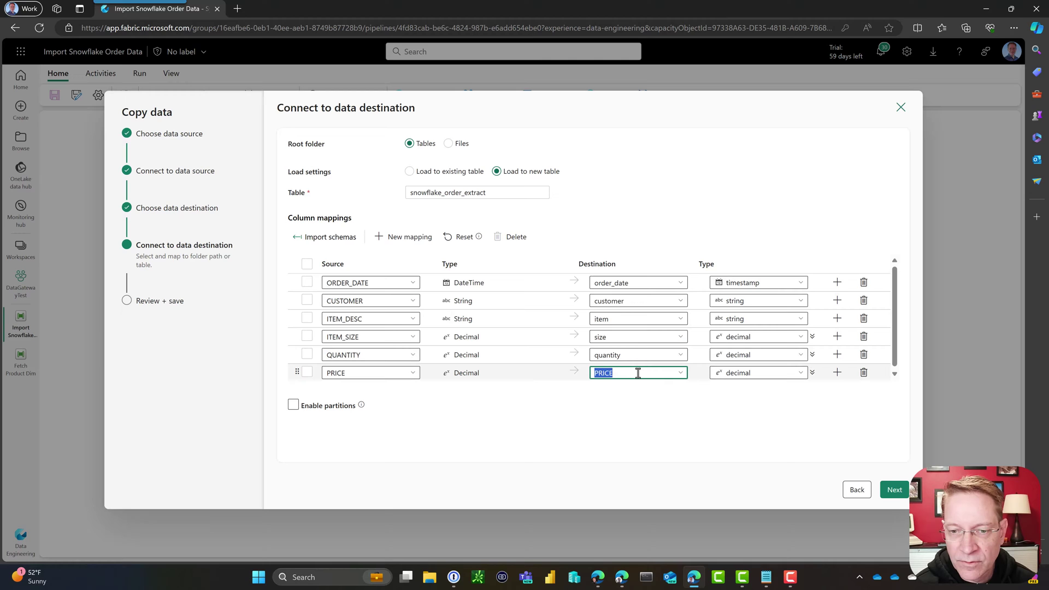
pyautogui.write('price')
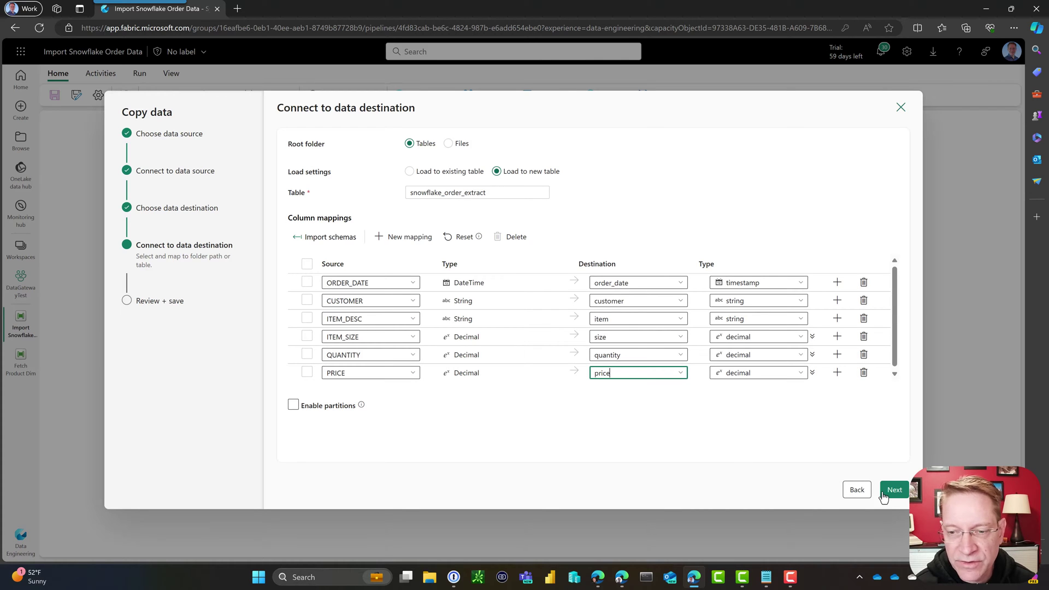
pyautogui.click(895, 490)
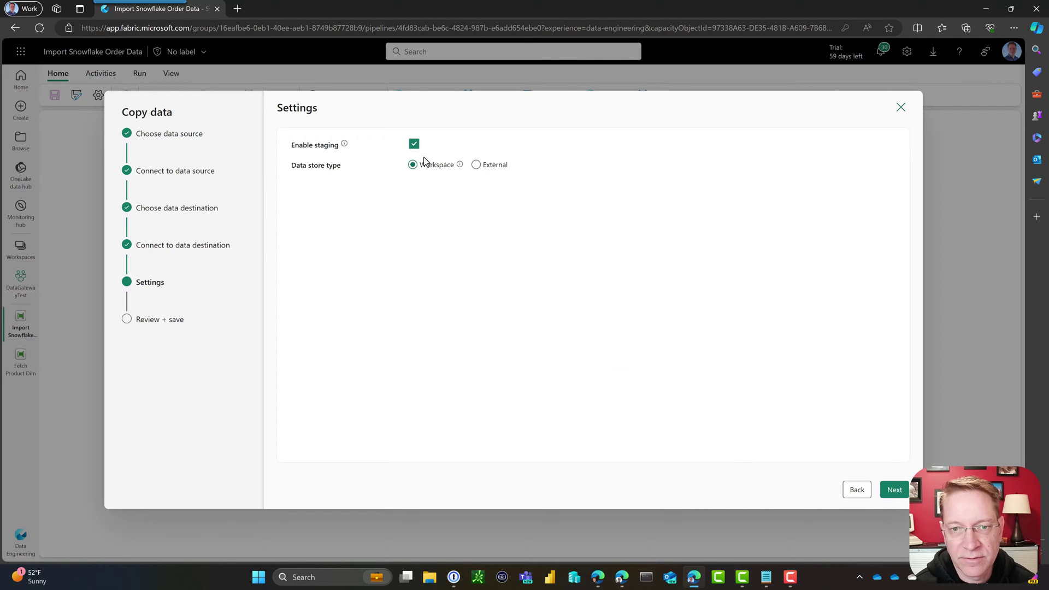
# - Save and run the pipeline from the review page, then check the run status in Output
pyautogui.click(895, 490)
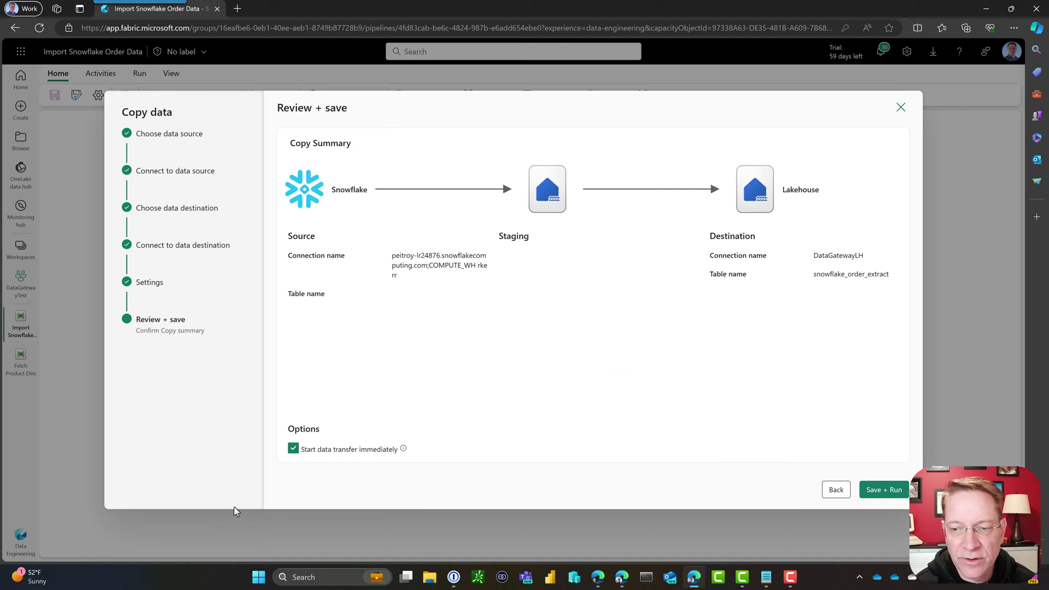
pyautogui.click(884, 490)
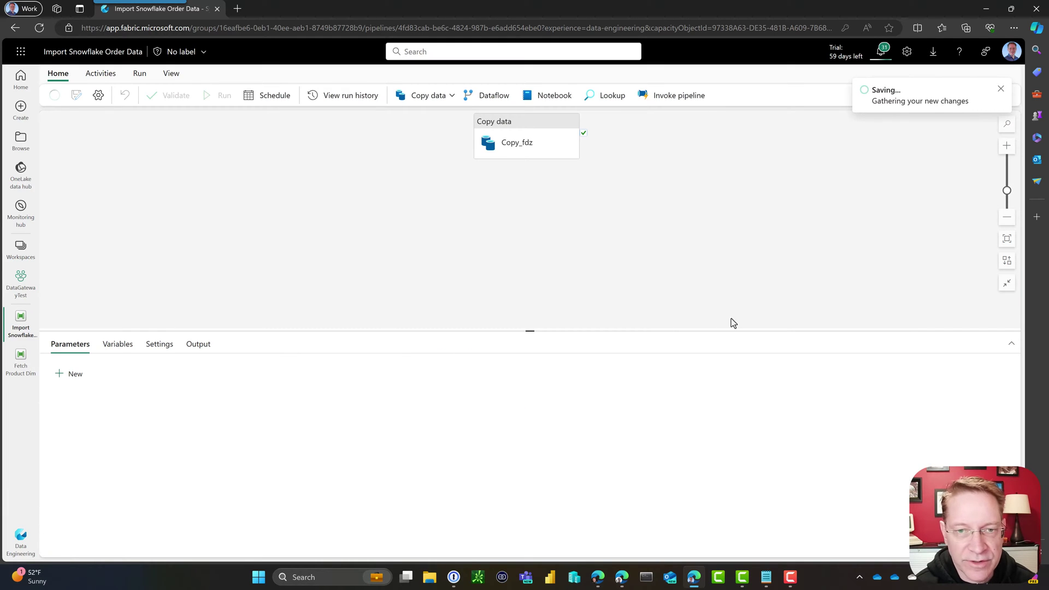
pyautogui.click(196, 345)
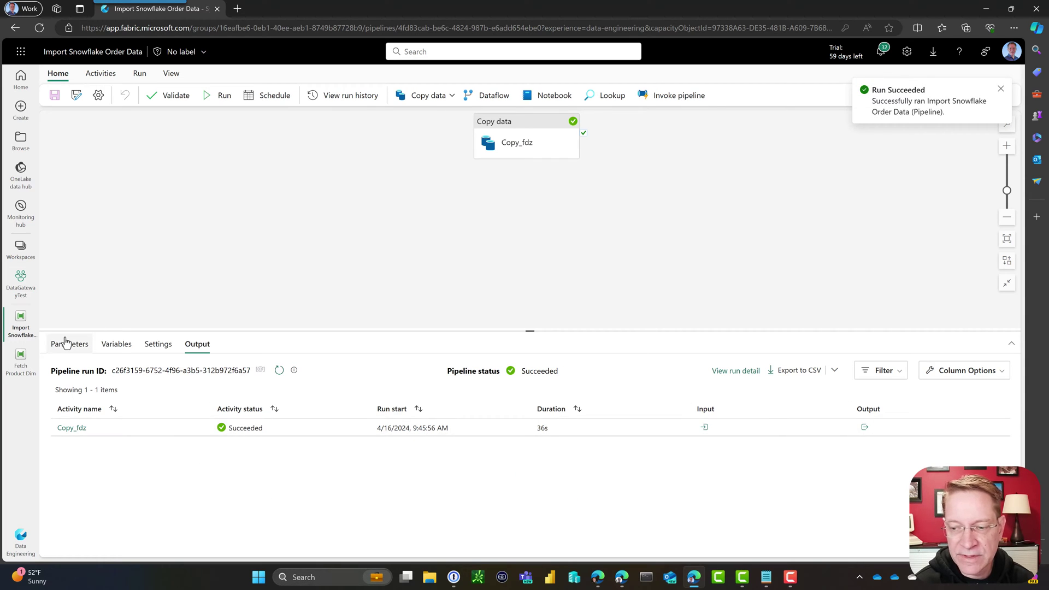
# - Open the DataGatewayLH lakehouse and inspect the snowflake_order_extract and snowflake_customer files under Unidentified
pyautogui.click(21, 281)
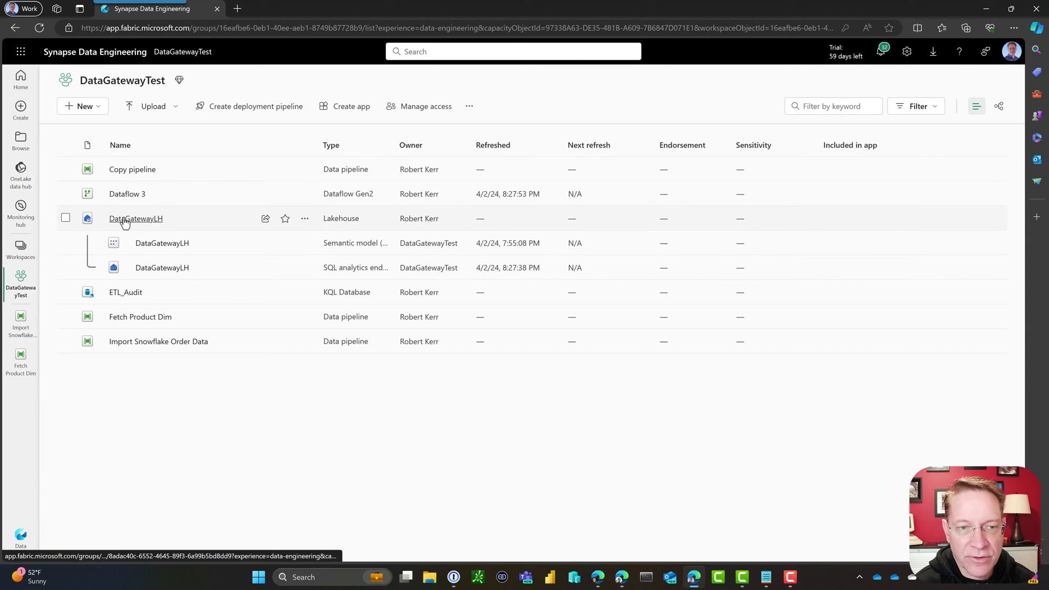
pyautogui.click(124, 219)
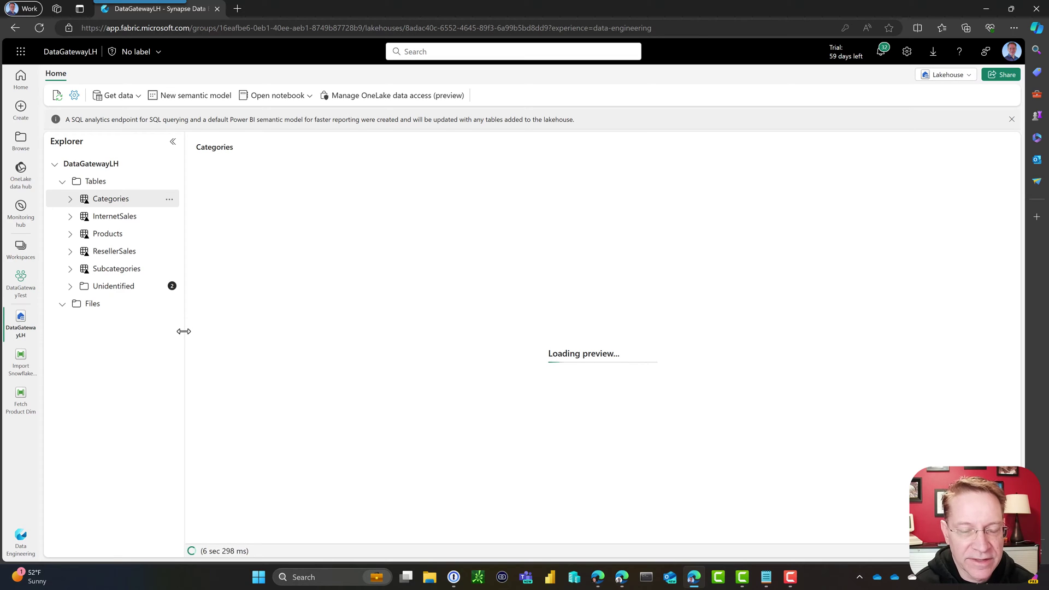
pyautogui.moveTo(188, 333); pyautogui.dragTo(243, 332)
pyautogui.click(70, 286)
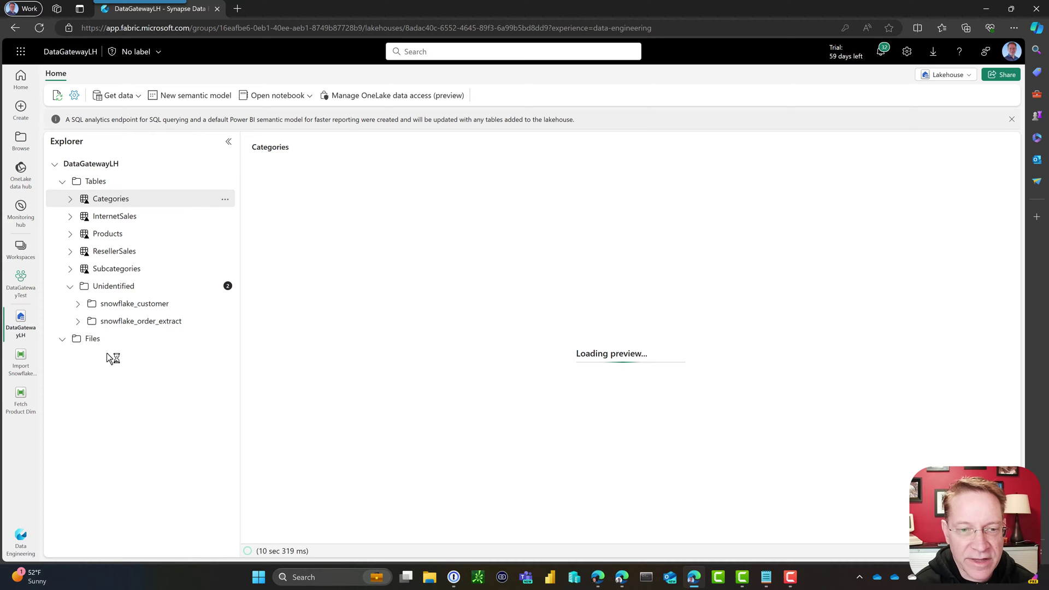
pyautogui.click(159, 321)
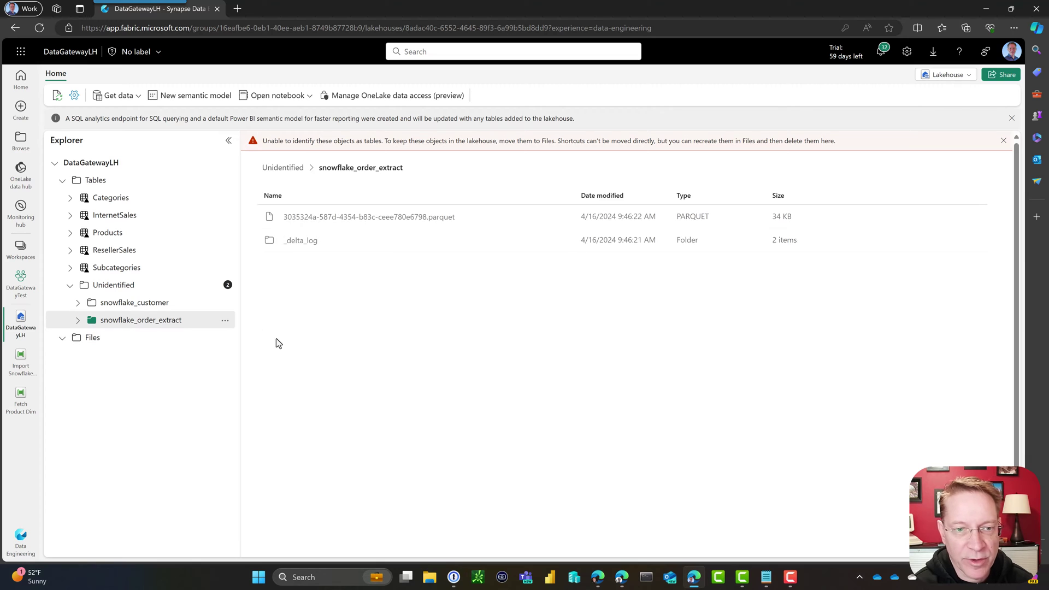
pyautogui.click(164, 304)
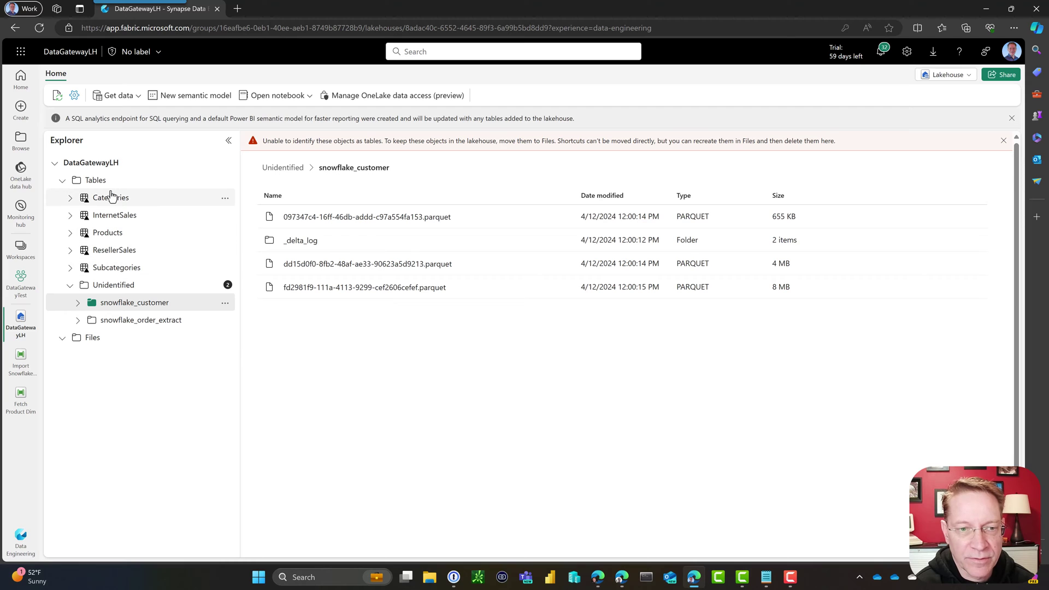
# - Refresh the Tables folder and preview the snowflake_order_extract table
pyautogui.click(226, 183)
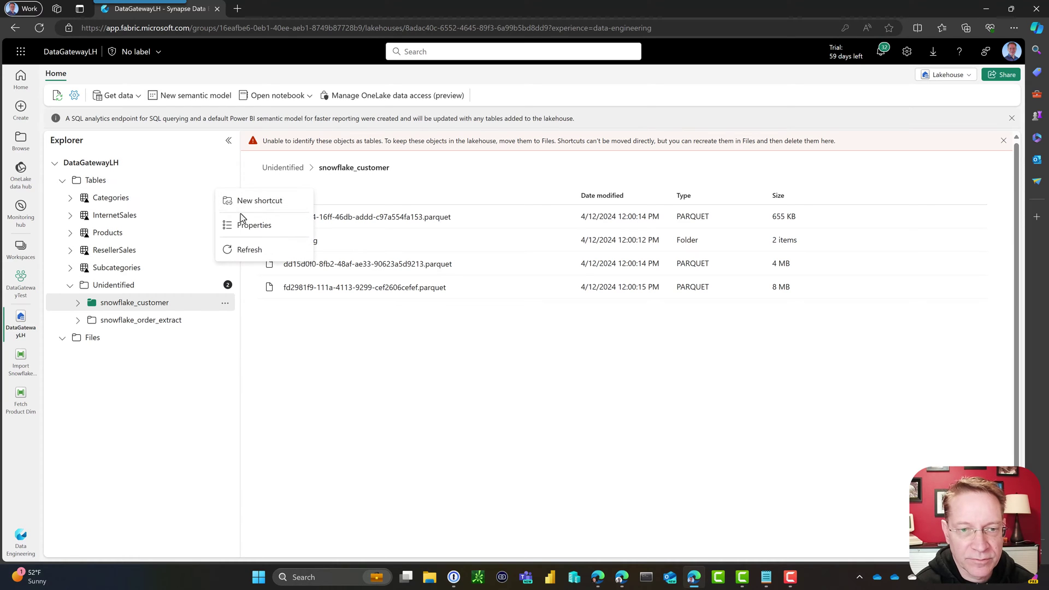
pyautogui.click(246, 250)
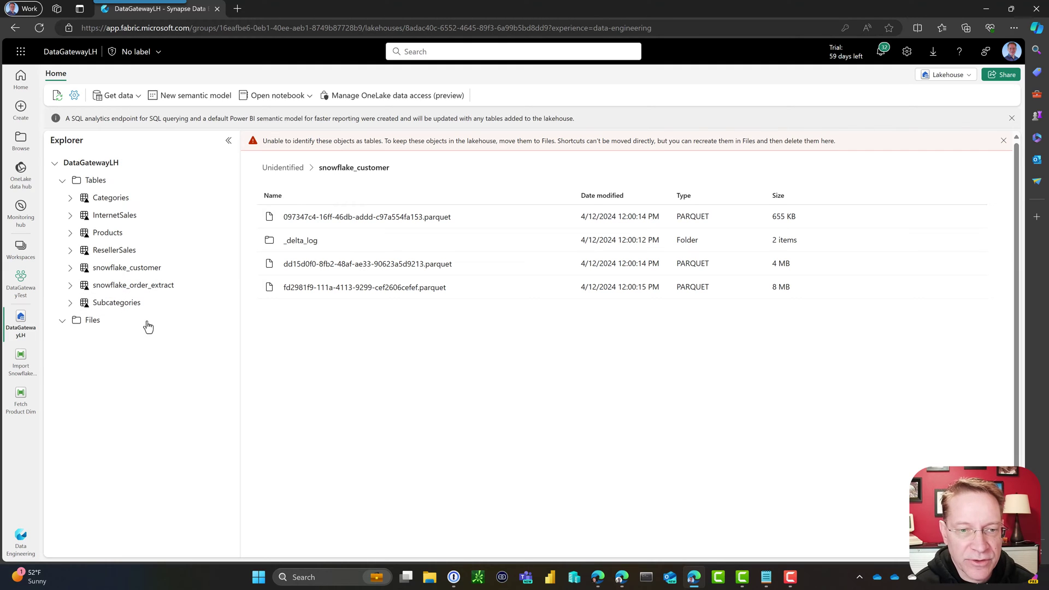
pyautogui.click(152, 288)
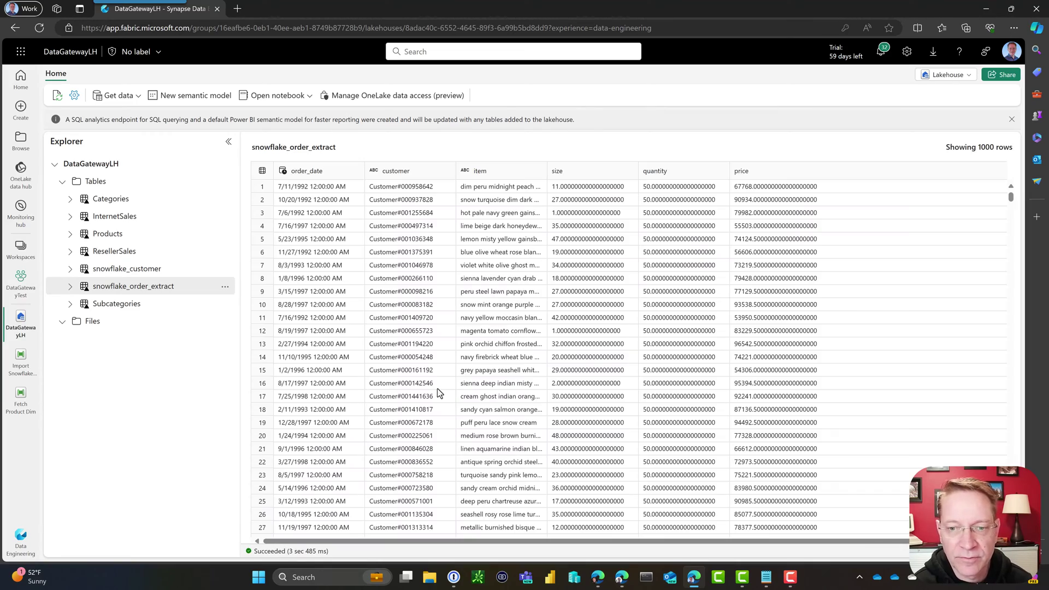
# - Scroll through the snowflake_order_extract preview rows to check the order, customer, item and price data
pyautogui.scroll(-20, 483, 398)
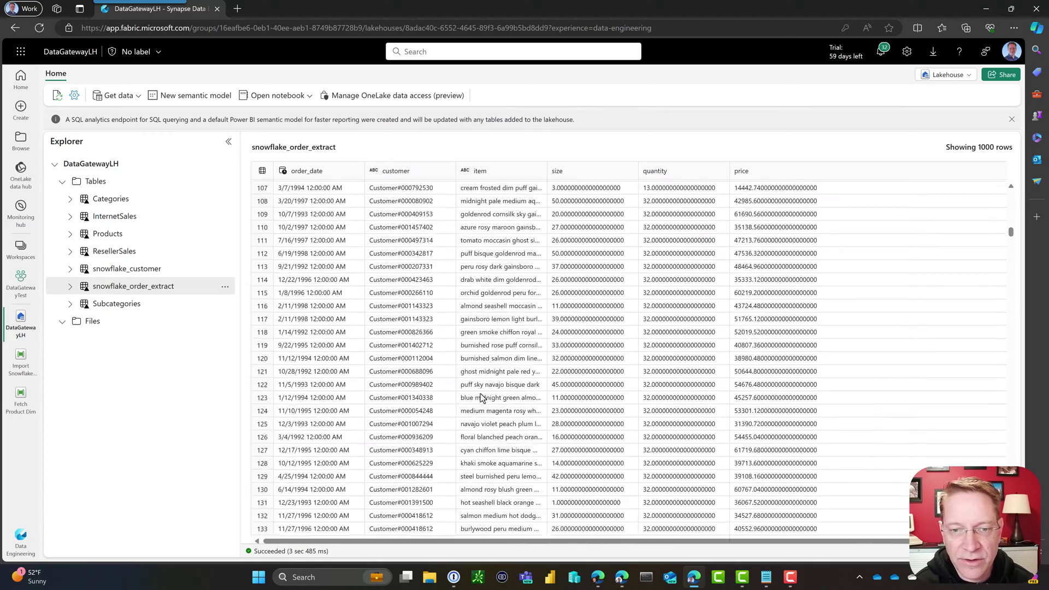